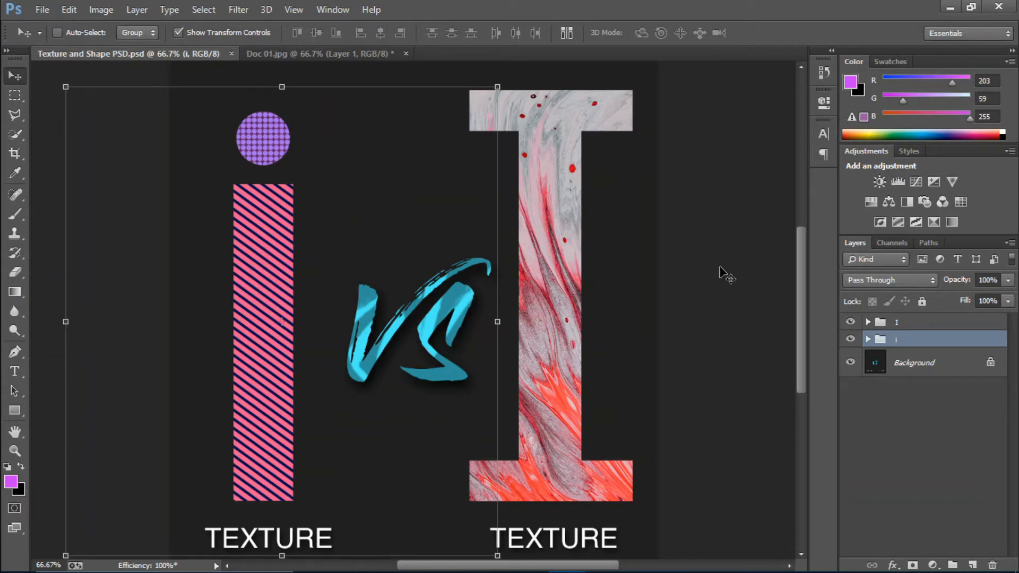
Hide the 'I' and 'i' letter groups so only VS and the TEXTURE labels show
drag(850, 338, 796, 321)
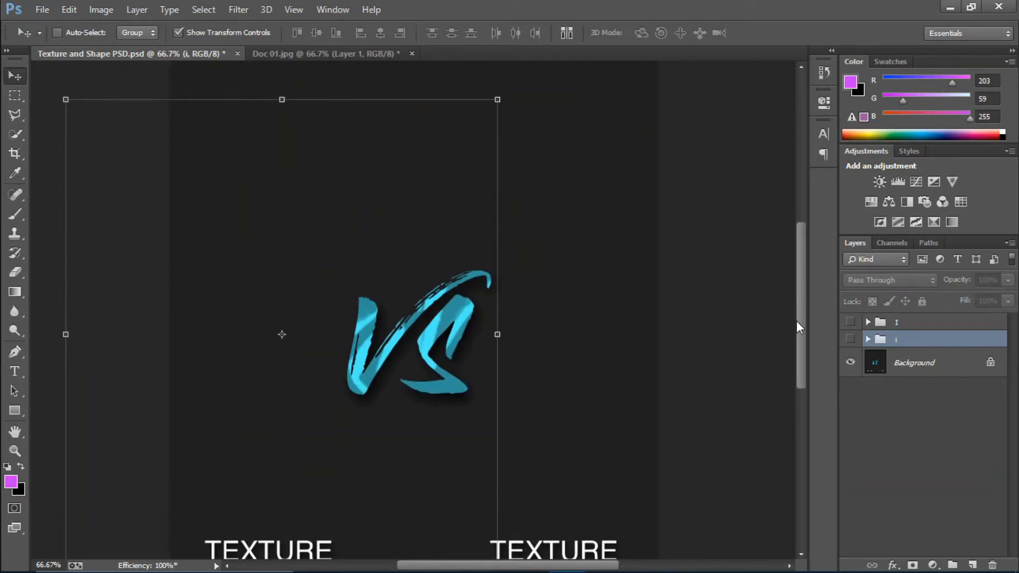
Add a new empty Layer 3 directly above the Background layer
click(929, 355)
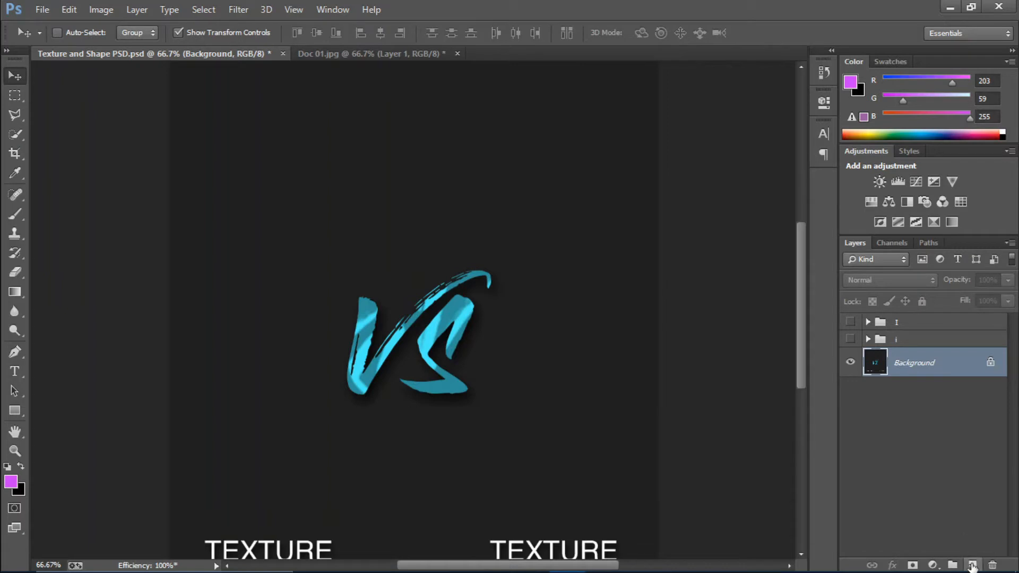
click(972, 565)
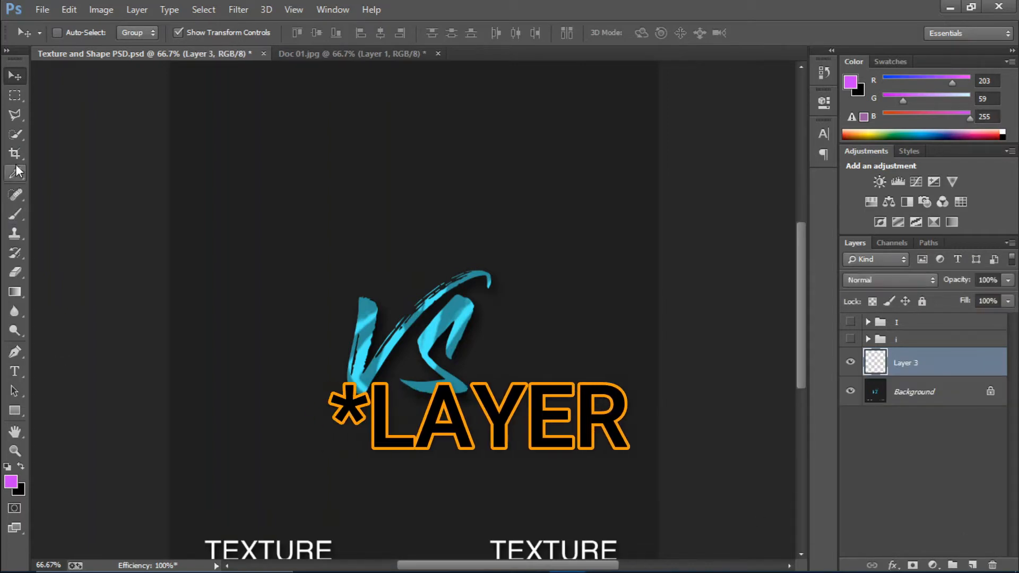
click(11, 100)
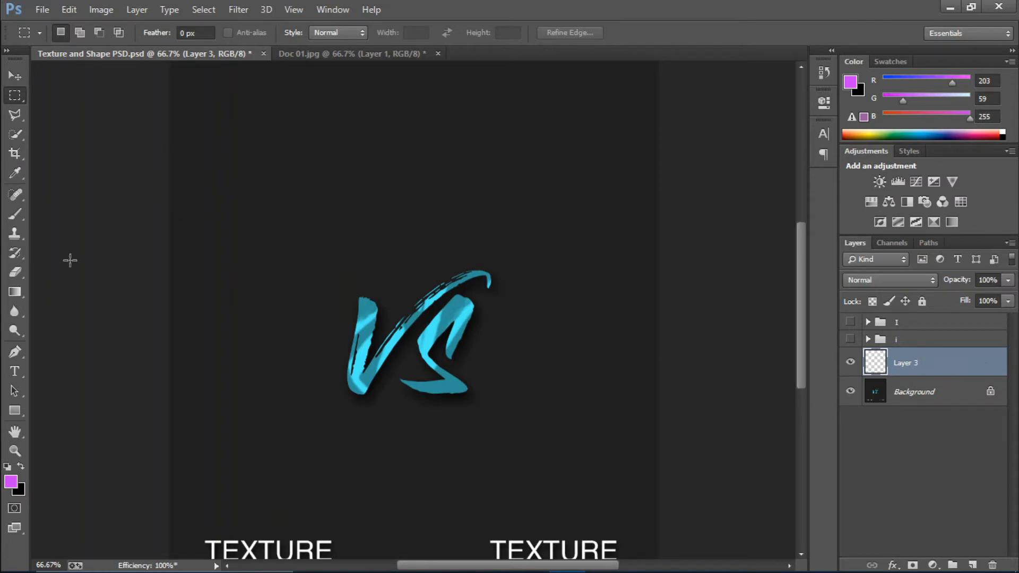
Fill a tall narrow rectangular selection on the left with light pink f88bbe
drag(200, 147, 252, 462)
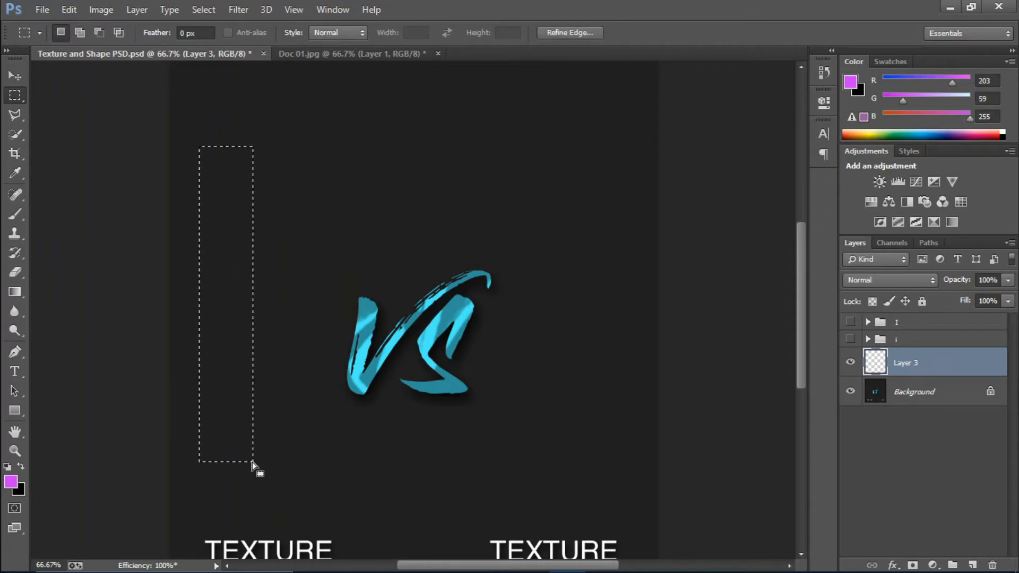
click(10, 481)
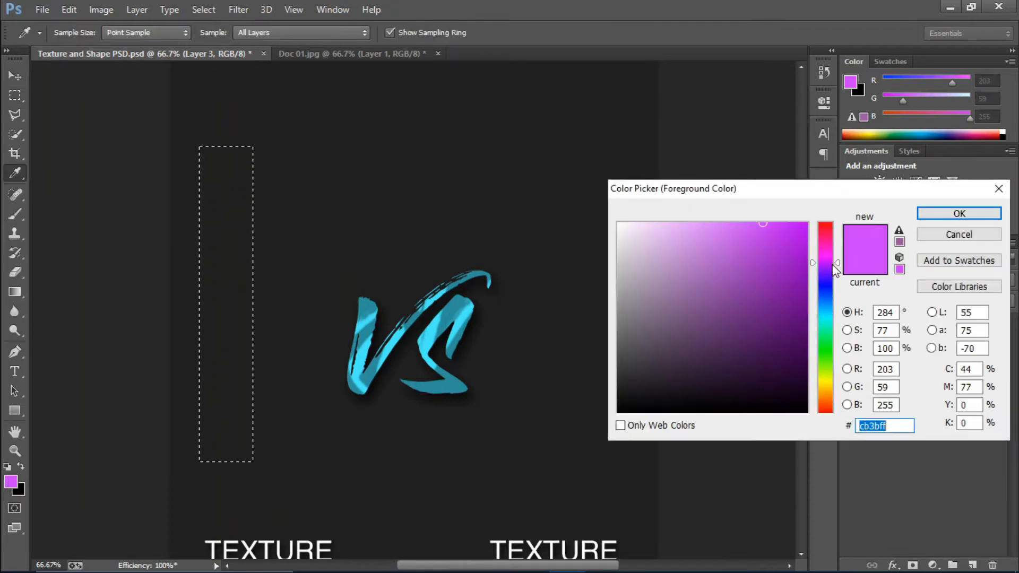
drag(831, 266, 821, 237)
click(701, 227)
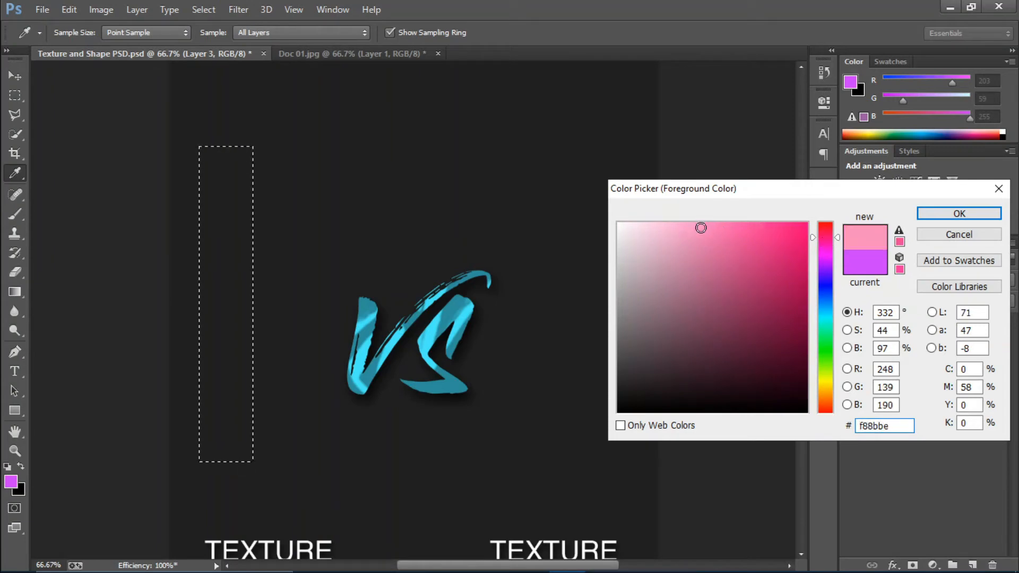
click(947, 213)
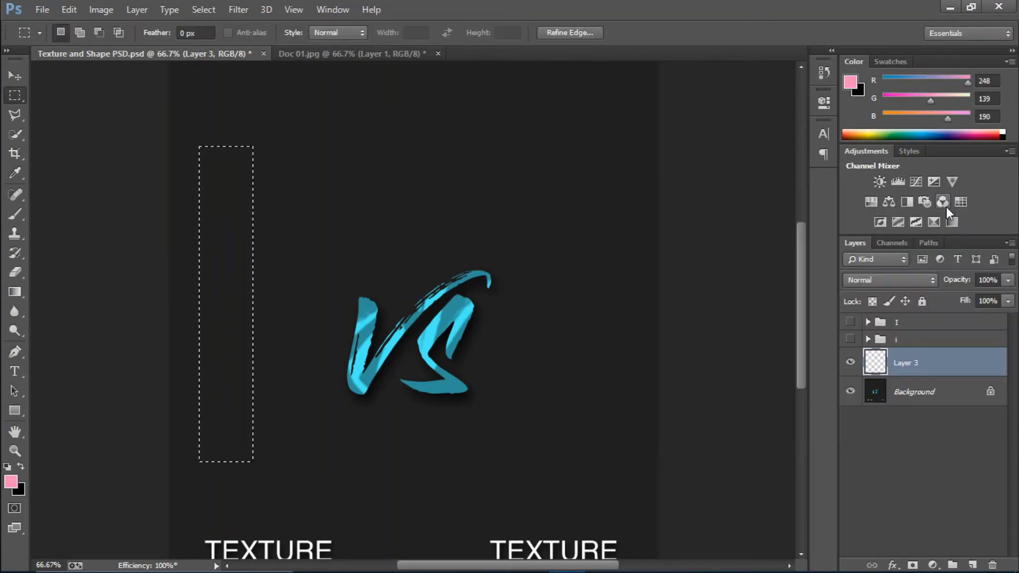
key(alt+BackSpace)
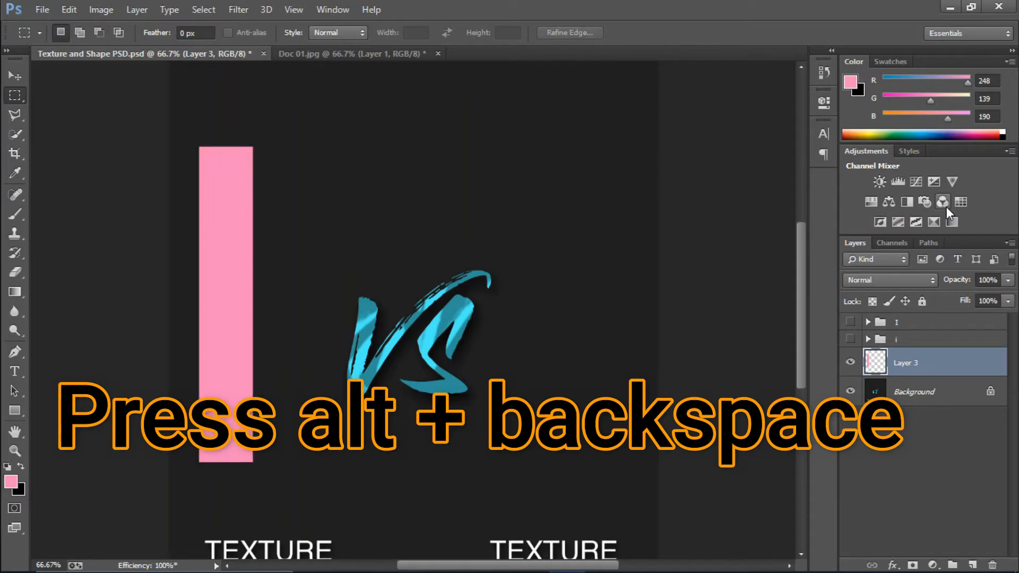
Nudge the pink bar to the right and slightly down
key(v)
key(Right)
key(Right)
key(Right)
key(Right)
key(Right)
key(Right)
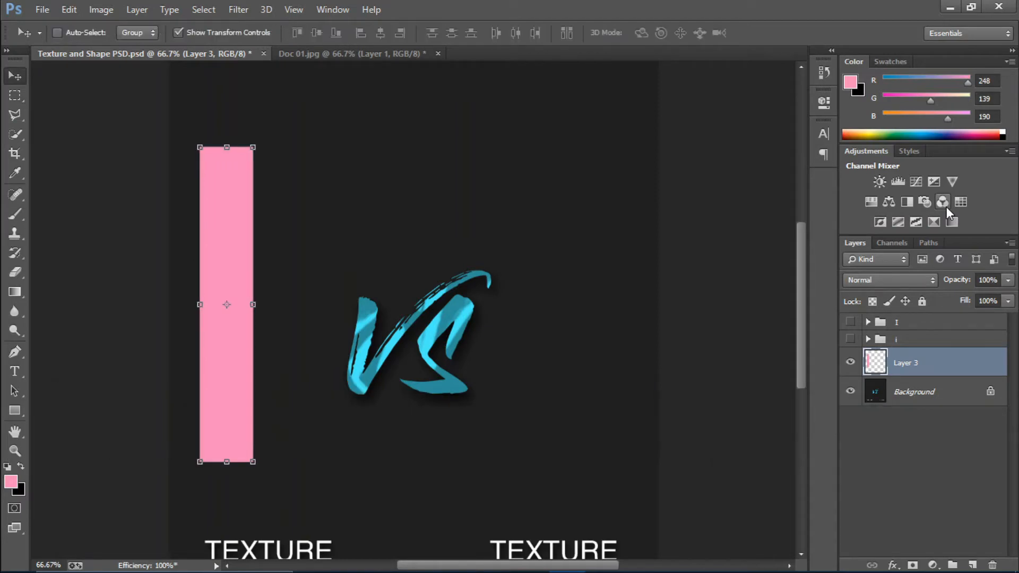
key(Right)
key(Right)
key(Right)
key(Right)
key(Right)
key(Right)
key(Right)
key(Right)
key(Right)
key(Right)
key(Right)
key(Right)
key(Right)
key(Right)
key(Right)
key(Right)
key(Right)
key(Right)
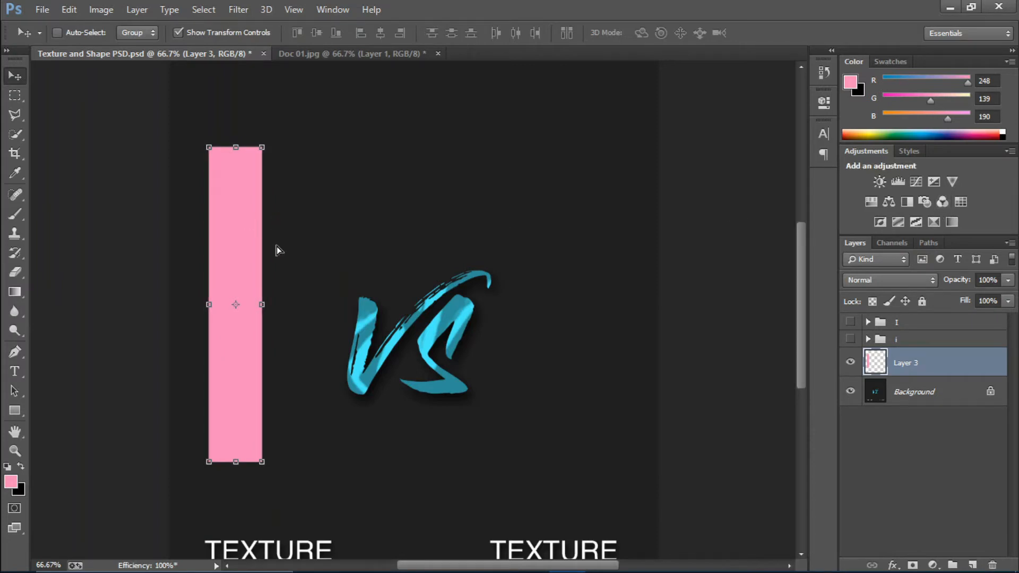
mouse_move(275, 250)
mouse_down()
mouse_move(289, 252)
mouse_move(275, 251)
mouse_up()
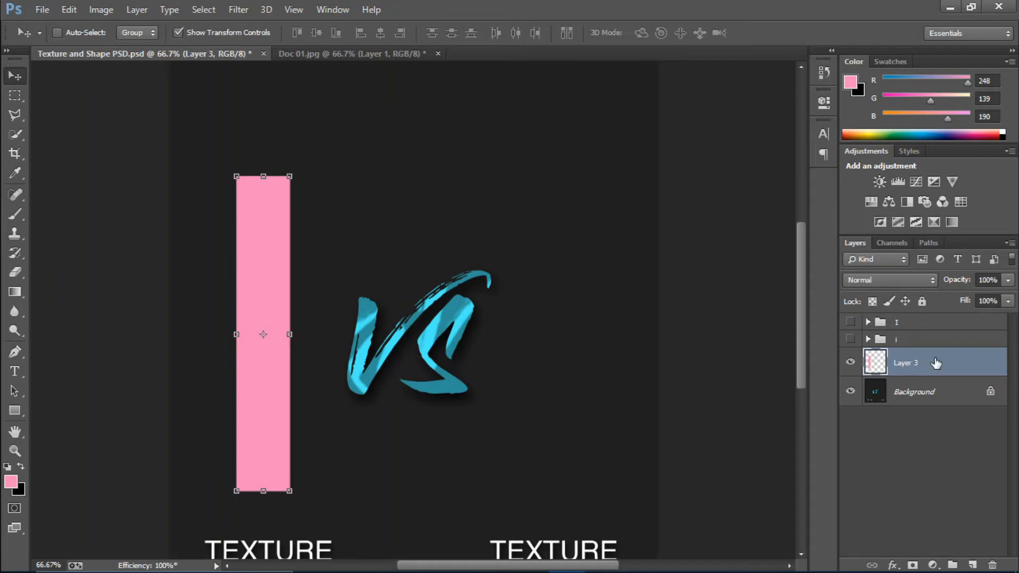
On a new layer, make an elliptical selection of a circle above the pink stem
click(970, 561)
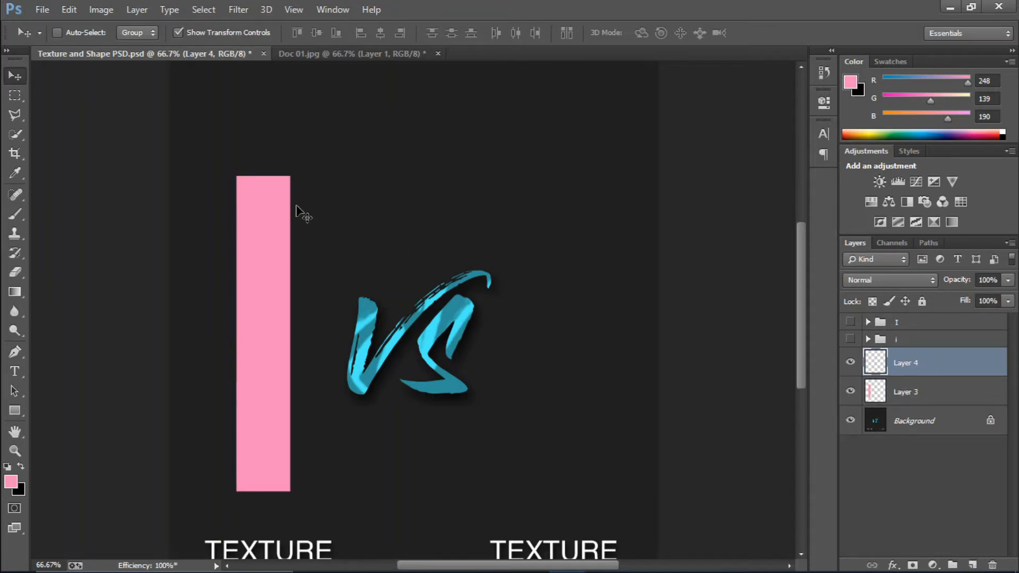
click(23, 96)
right_click(23, 96)
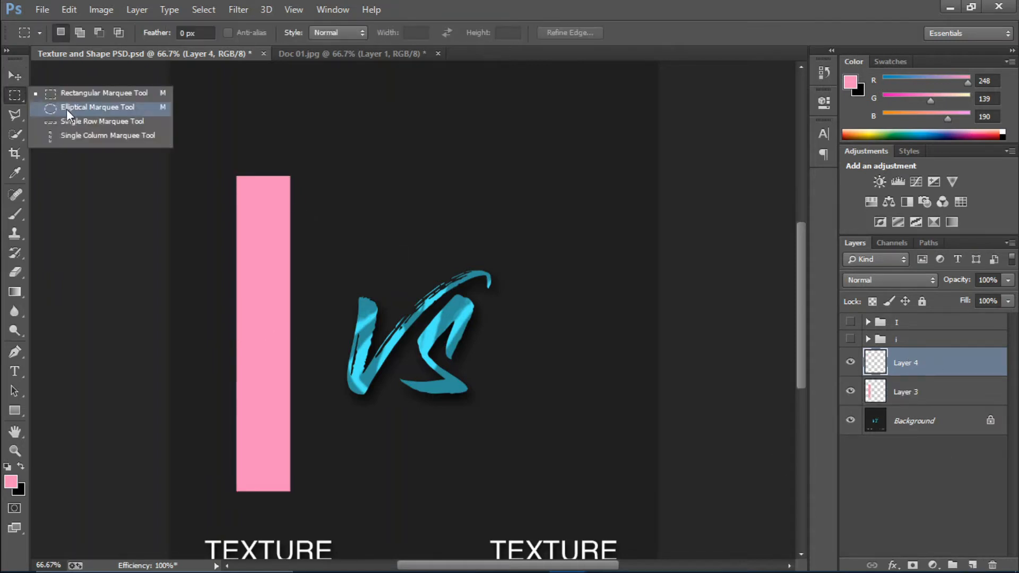
click(10, 97)
right_click(11, 97)
click(58, 108)
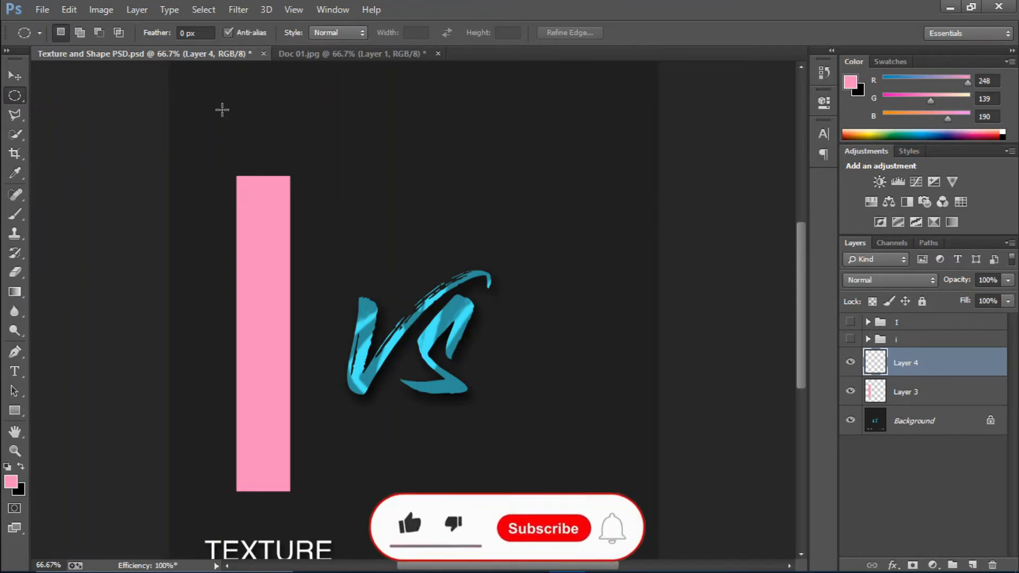
drag(227, 107, 370, 168)
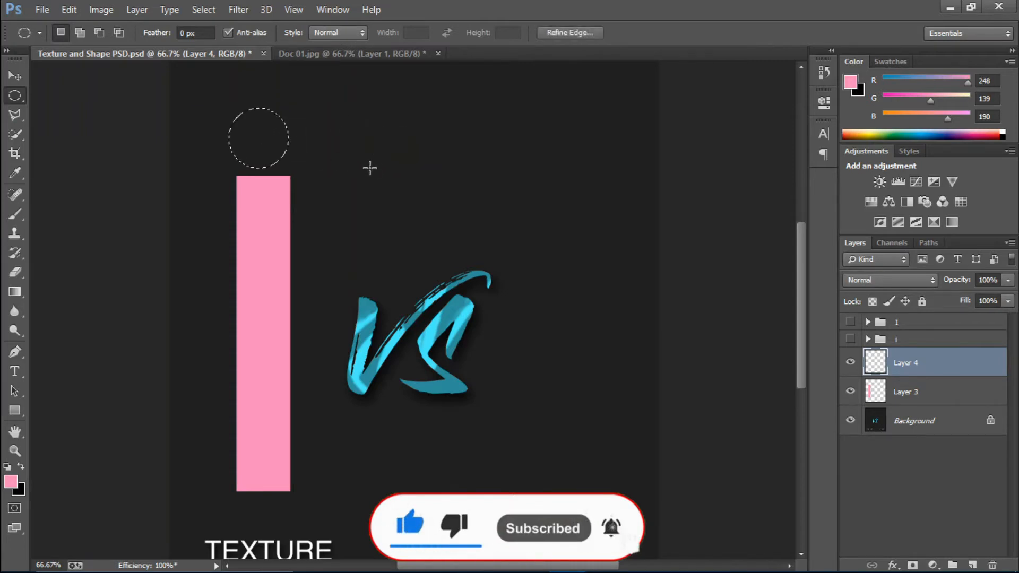
Fill the circle with light blue 8be0f8, deselect, and nudge it right
click(11, 481)
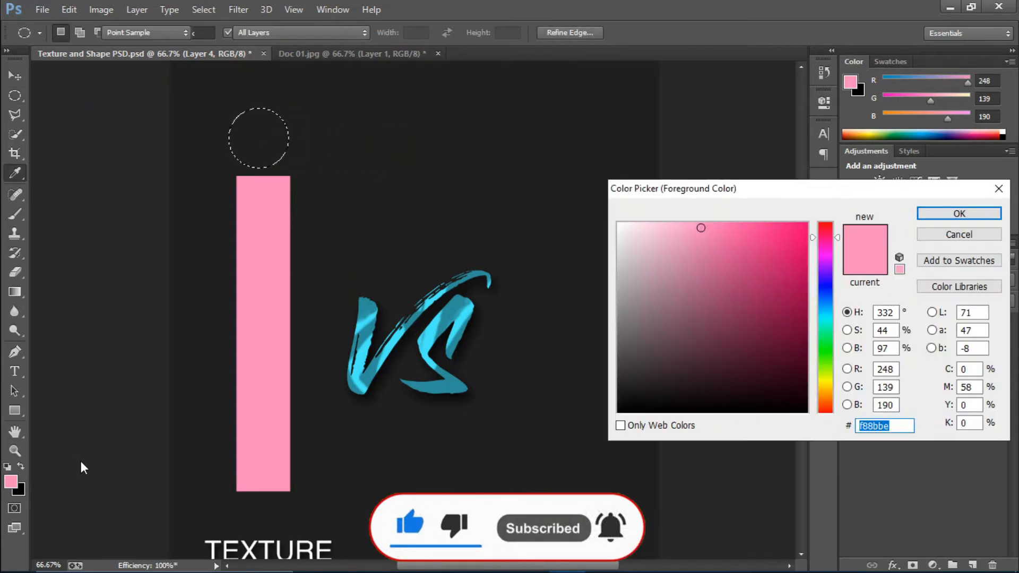
drag(827, 314, 828, 311)
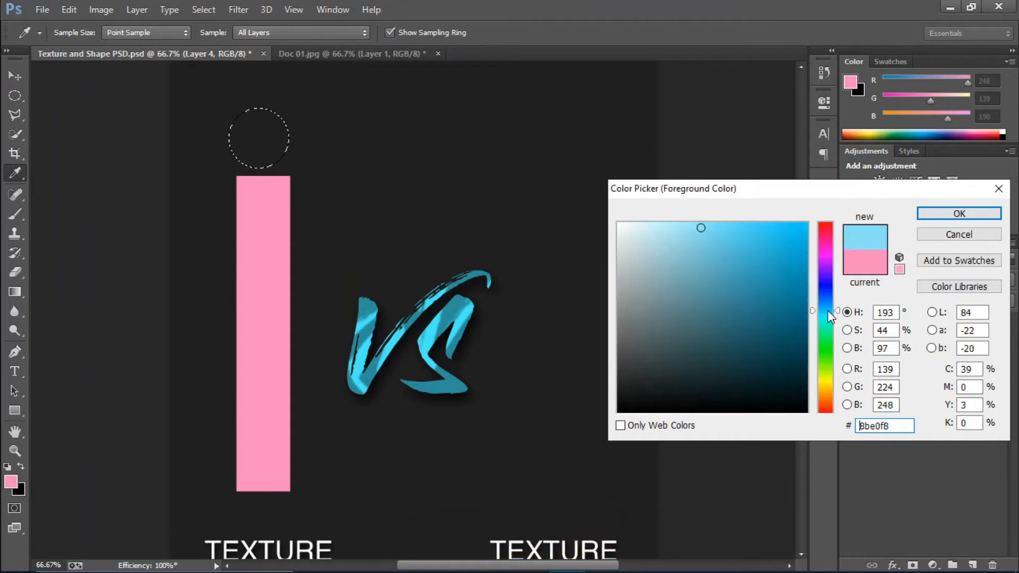
click(955, 214)
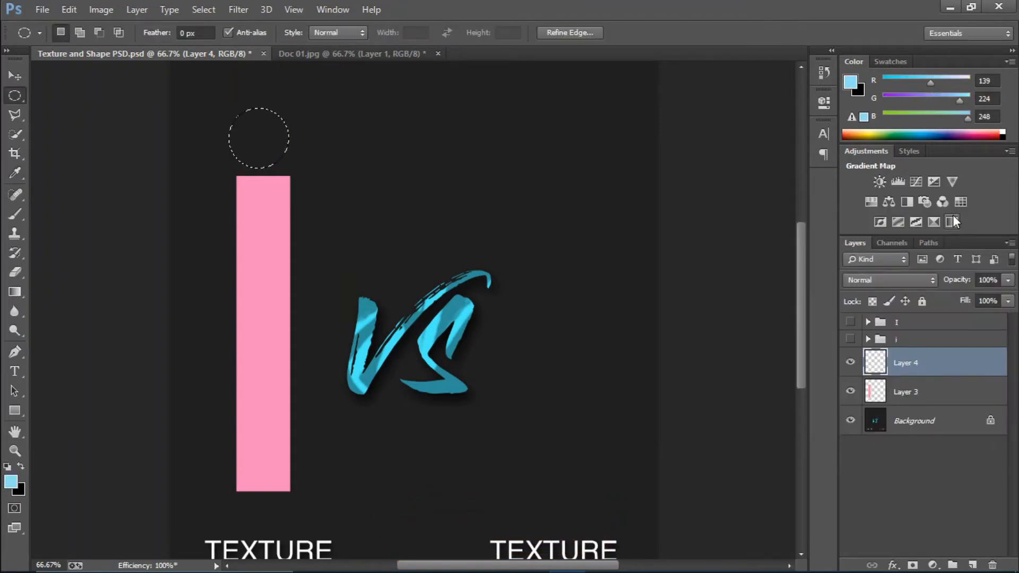
key(alt+BackSpace)
key(ctrl+d)
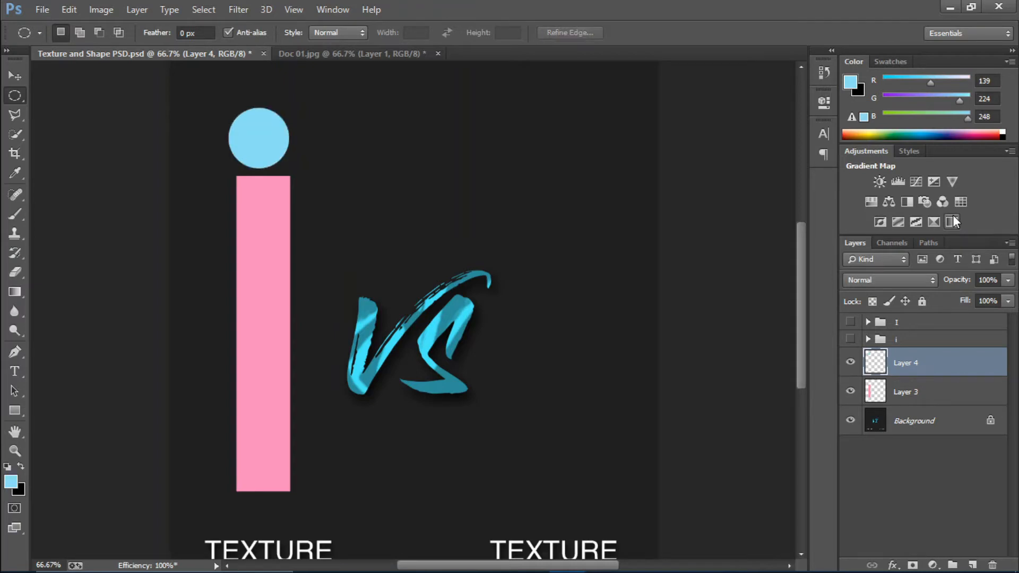
key(v)
key(Right)
key(Right)
key(Right)
key(Right)
key(Right)
key(Right)
key(Right)
key(Right)
key(Right)
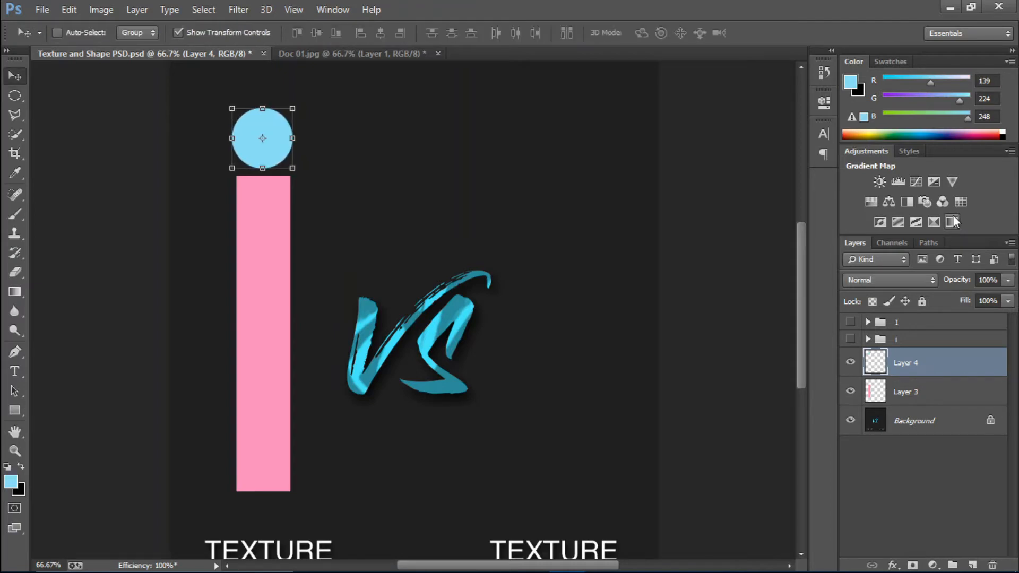
key(Right)
key(Right)
key(Right)
key(Right)
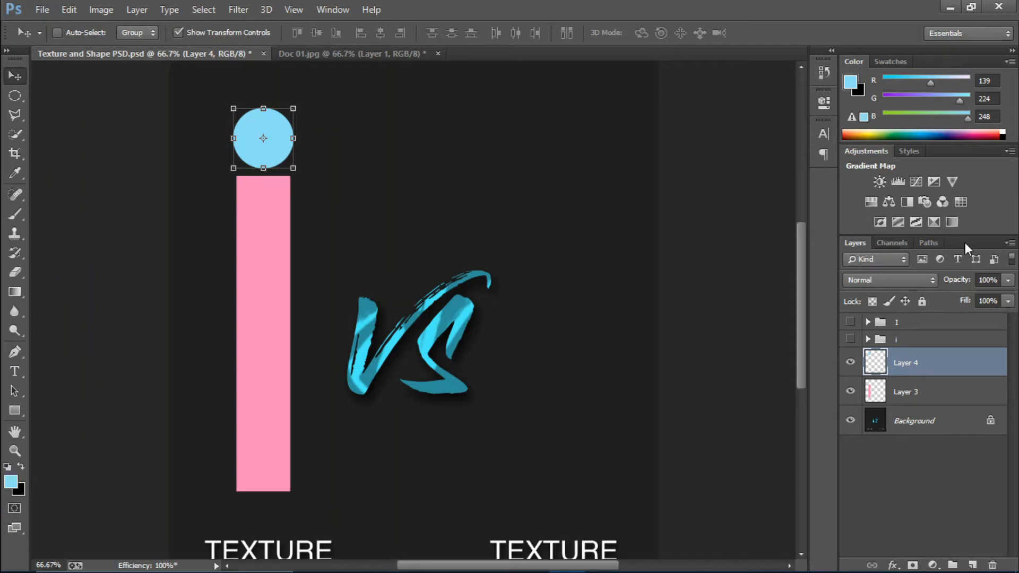
click(954, 393)
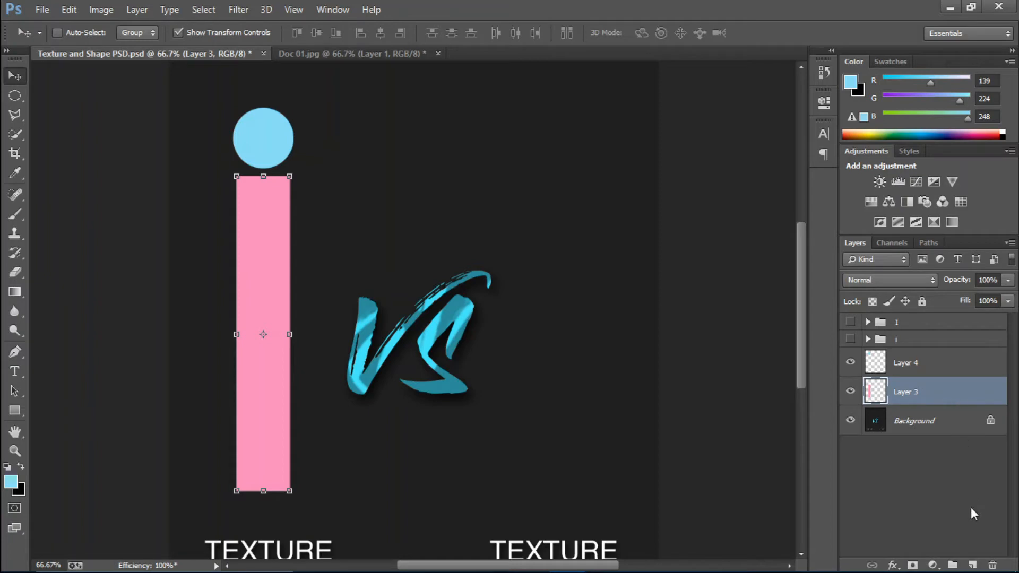
On a new layer, fill a thin horizontal strip near the top with light blue
click(972, 564)
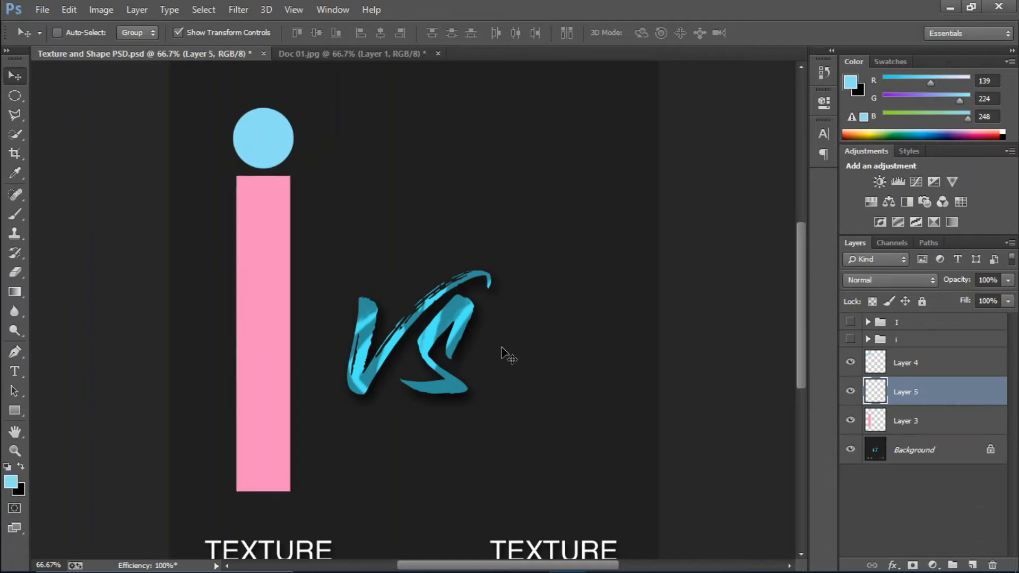
right_click(16, 99)
click(47, 100)
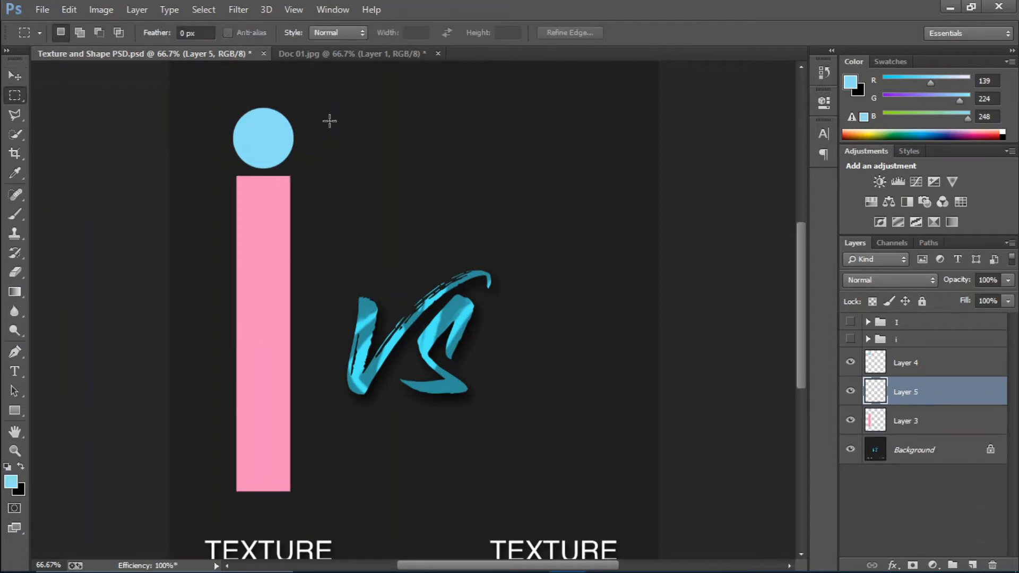
click(14, 481)
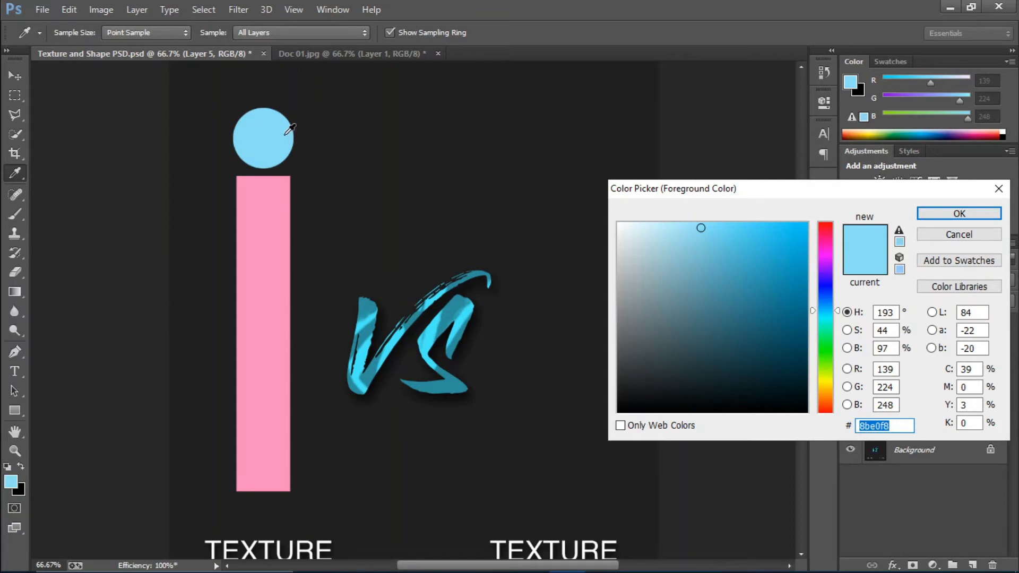
click(945, 214)
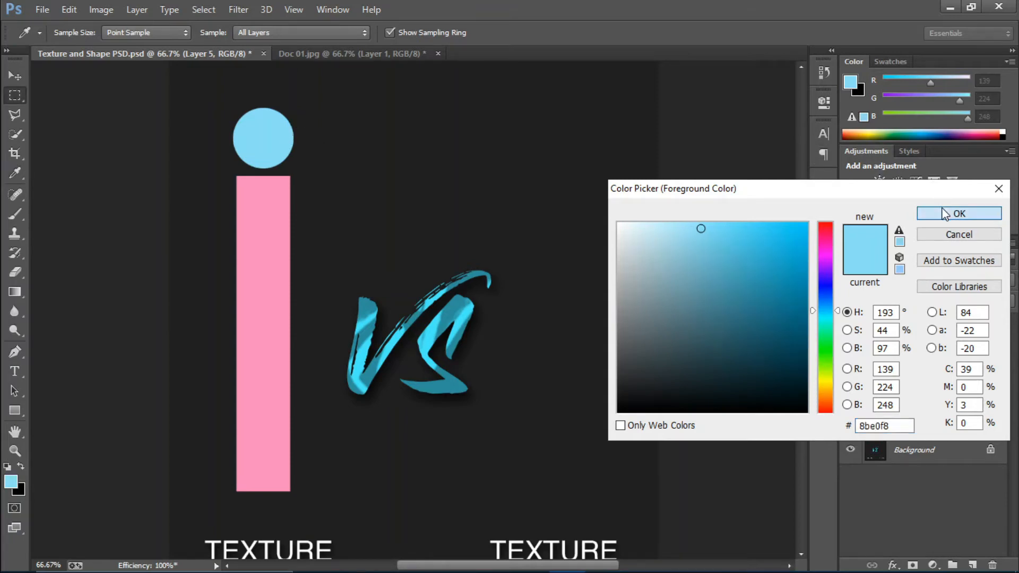
drag(359, 104, 621, 101)
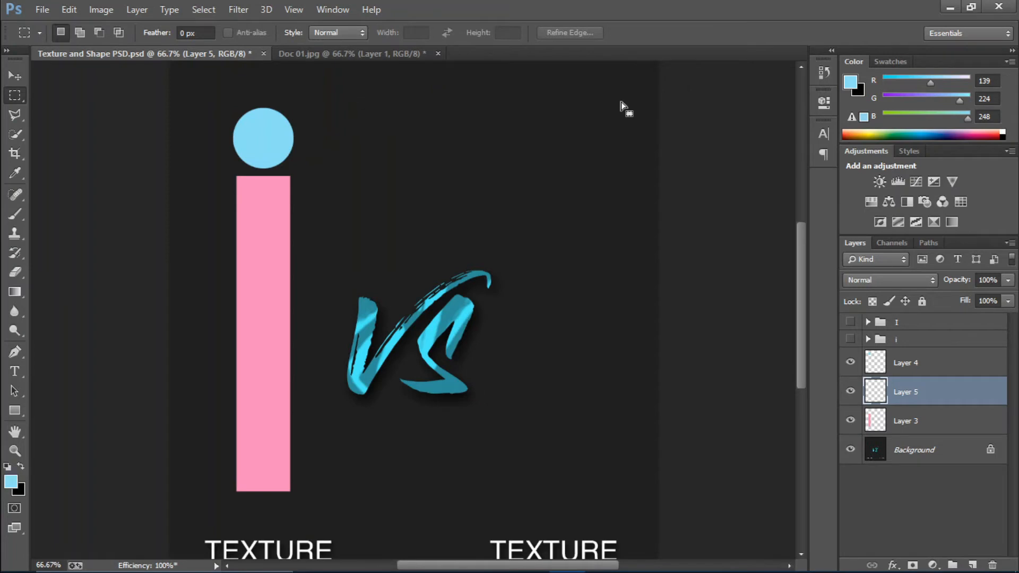
key(alt+BackSpace)
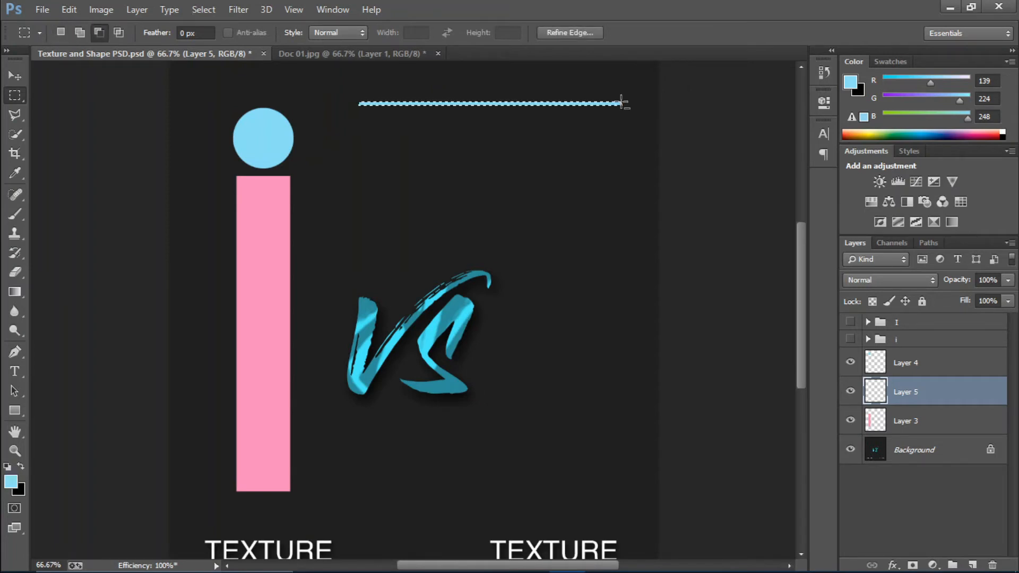
key(ctrl+d)
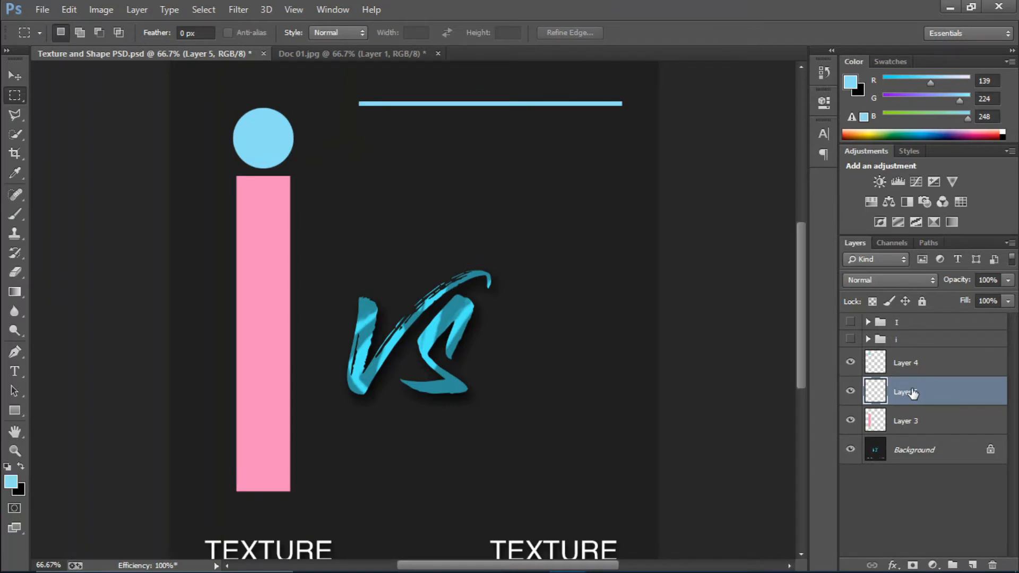
Rename the blue line's layer to 'Line' and duplicate it
click(850, 392)
click(850, 391)
double_click(905, 392)
text(Line)
key(Return)
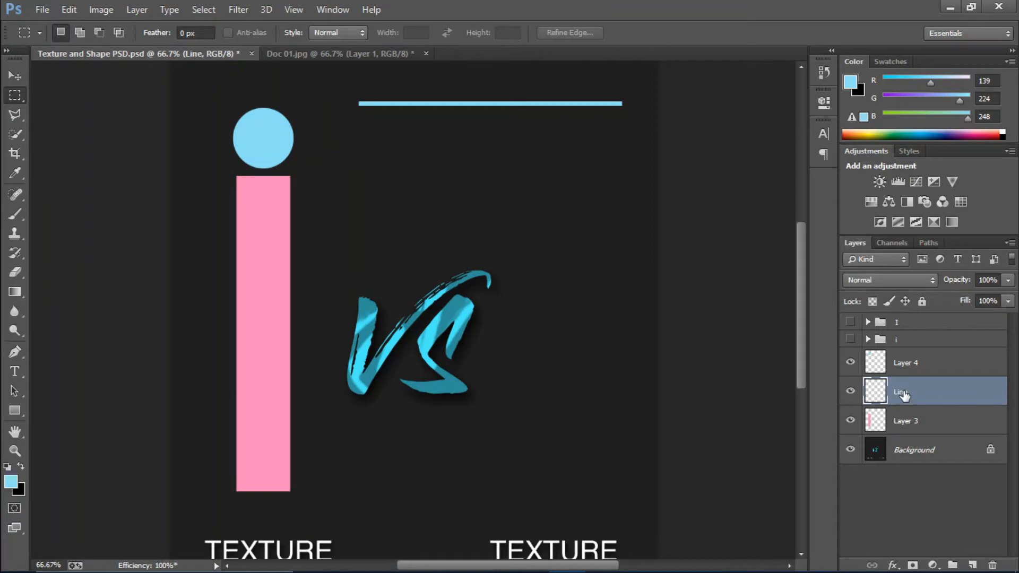
key(ctrl+j)
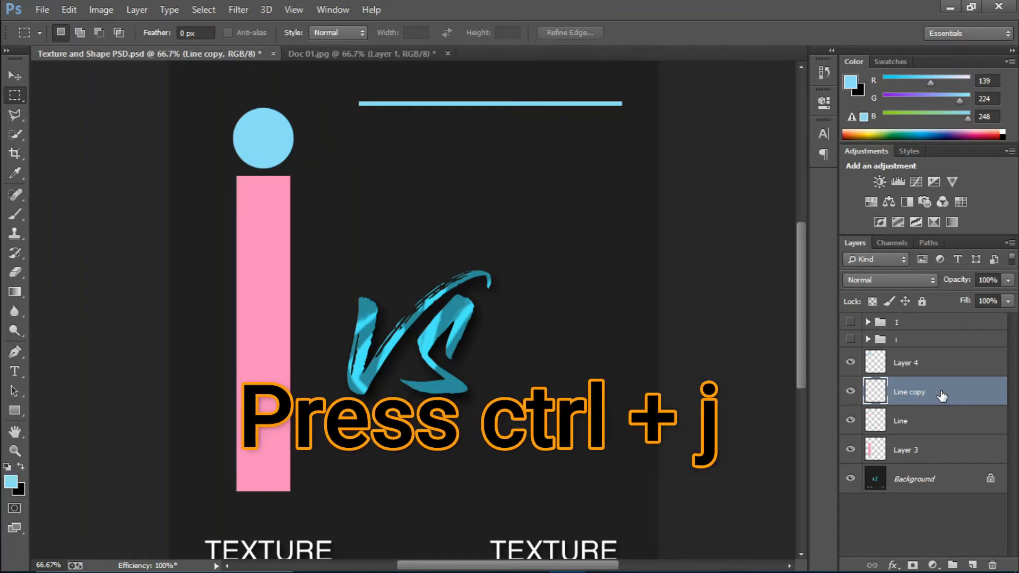
Shift the Line copy 15 px down with Free Transform
drag(942, 395, 877, 396)
ctrl+click(874, 395)
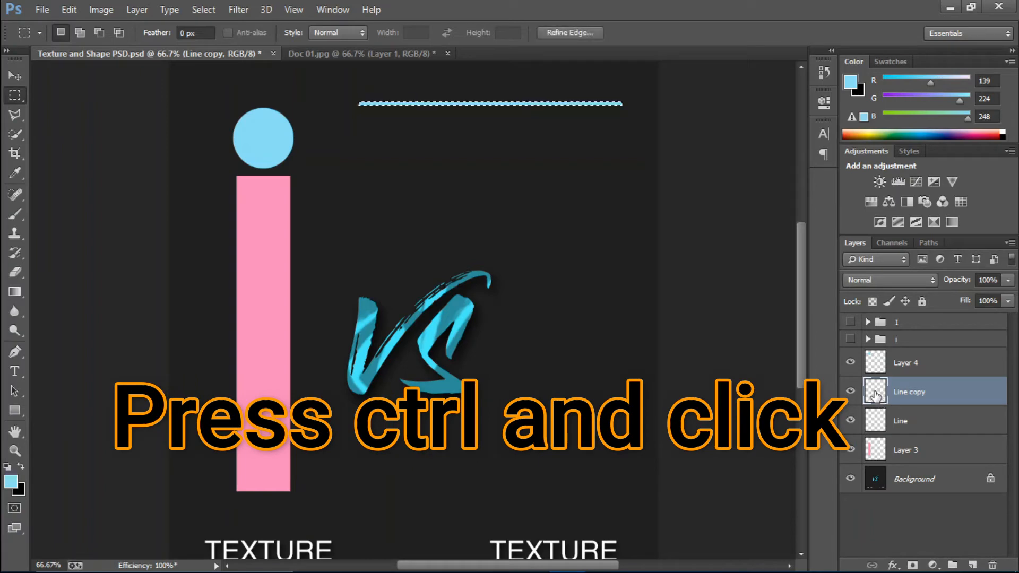
click(14, 76)
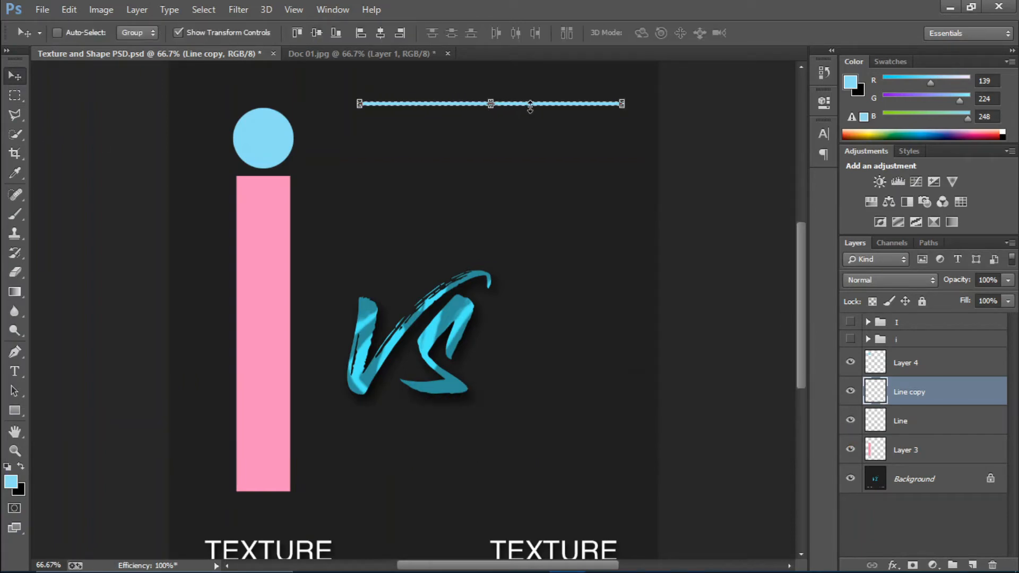
key(ctrl+t)
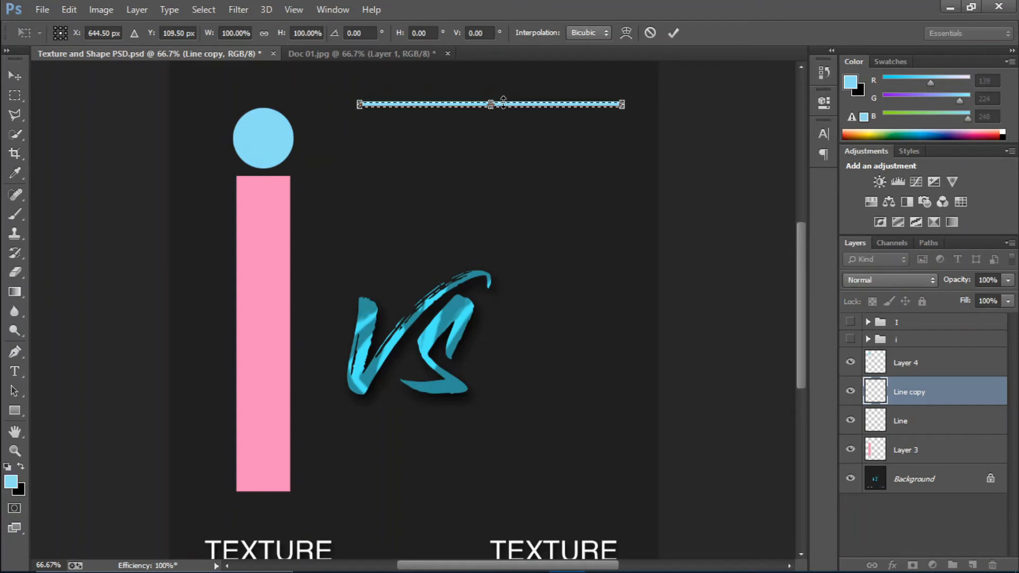
key(shift+Down)
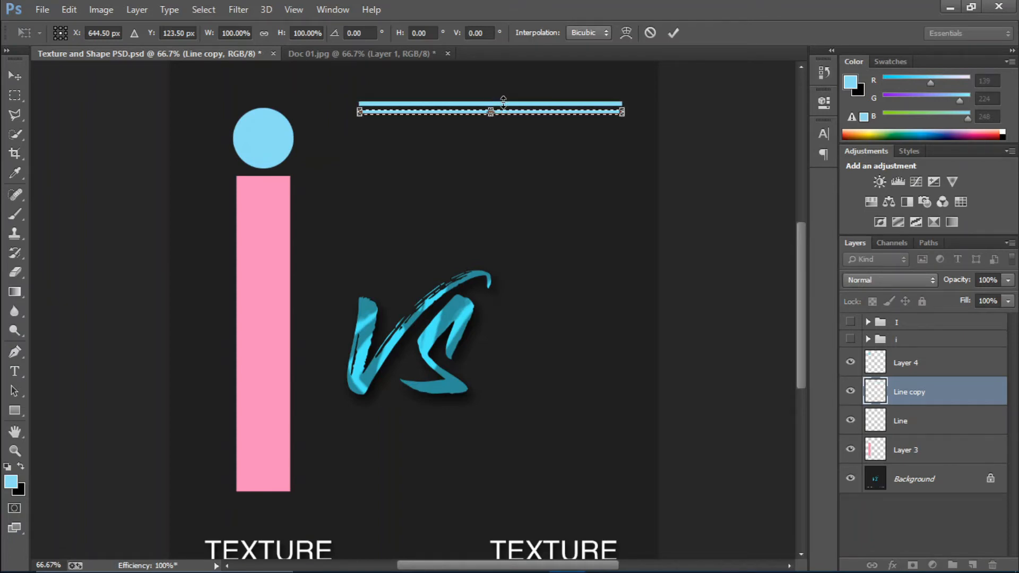
click(678, 30)
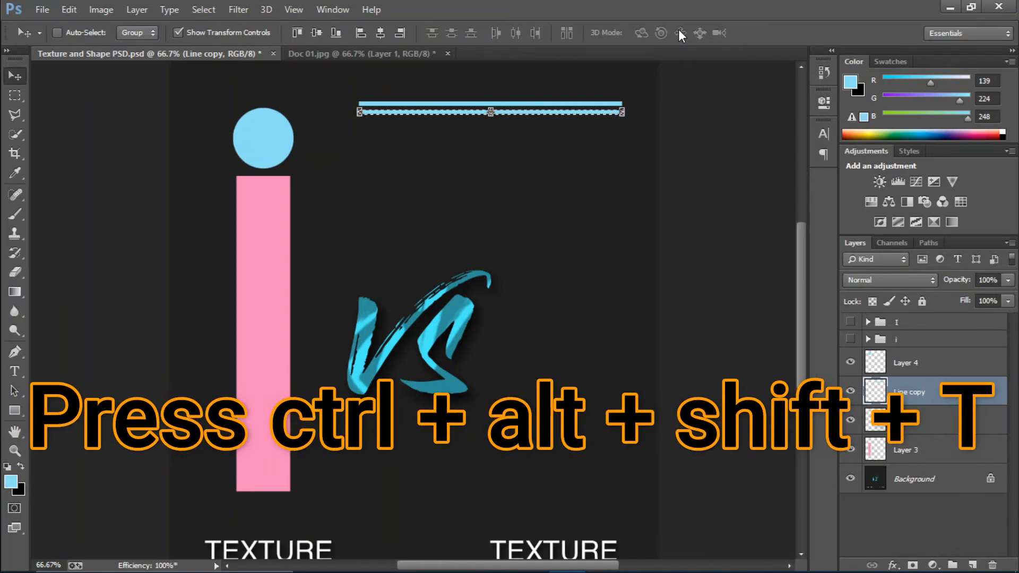
Repeat the duplicate-and-shift three times, merge with Line, and move the stripes over the pink i
key(ctrl+alt+shift+t)
key(ctrl+alt+shift+t)
key(ctrl+alt+shift+t)
key(ctrl+alt+shift+t)
key(ctrl+alt+shift+t)
key(ctrl+alt+shift+t)
key(ctrl+alt+shift+t)
key(ctrl+alt+shift+t)
key(ctrl+alt+shift+t)
key(ctrl+alt+shift+t)
key(ctrl+alt+shift+t)
key(ctrl+alt+shift+t)
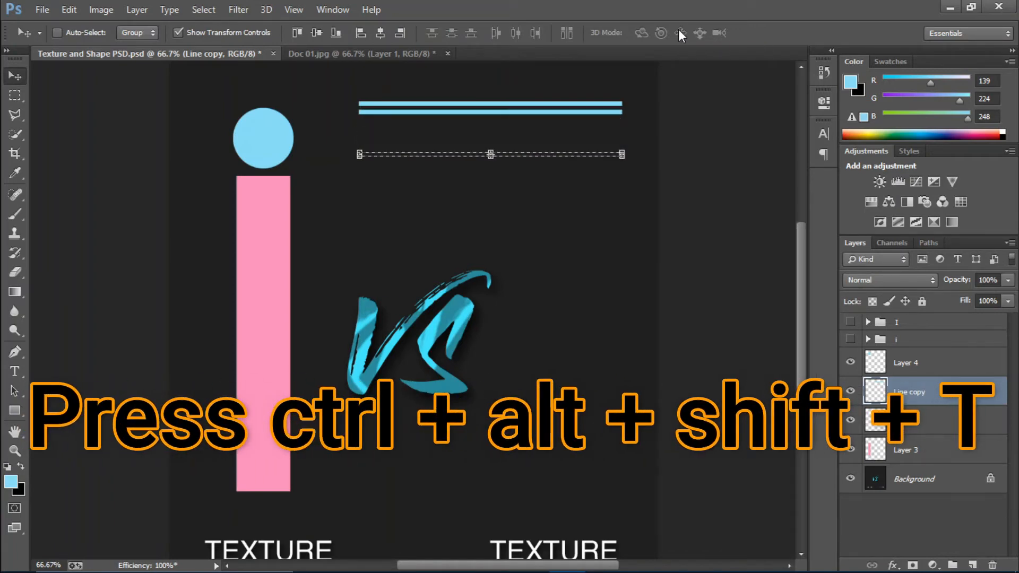
key(ctrl+alt+shift+t)
key(ctrl+alt+shift+t)
key(ctrl+alt+shift+t)
key(ctrl+alt+shift+t)
key(ctrl+alt+shift+t)
key(ctrl+alt+shift+t)
key(ctrl+alt+shift+t)
key(ctrl+alt+shift+t)
key(ctrl+alt+shift+t)
key(ctrl+alt+shift+t)
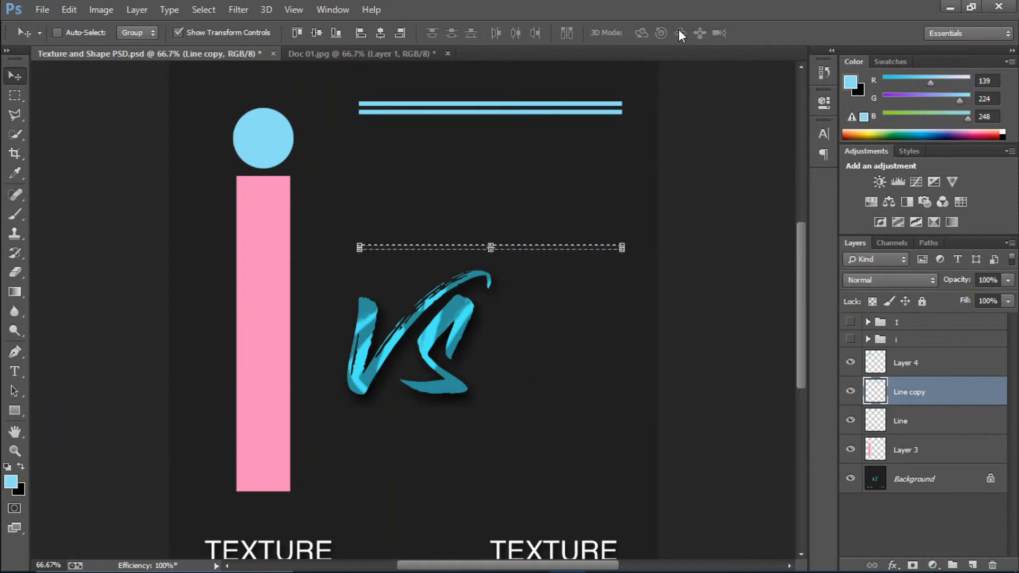
key(ctrl+alt+shift+t)
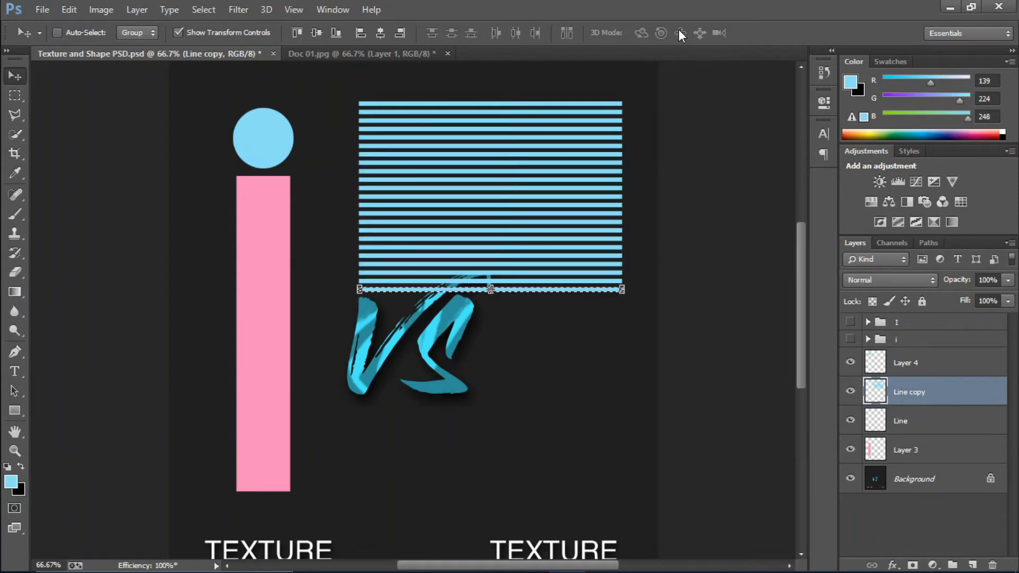
key(Return)
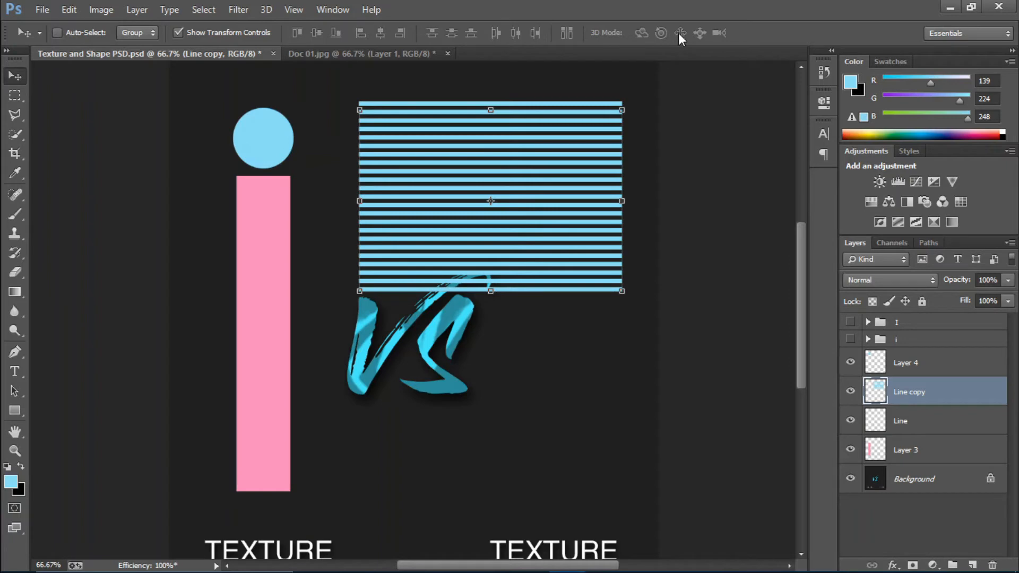
shift+click(942, 417)
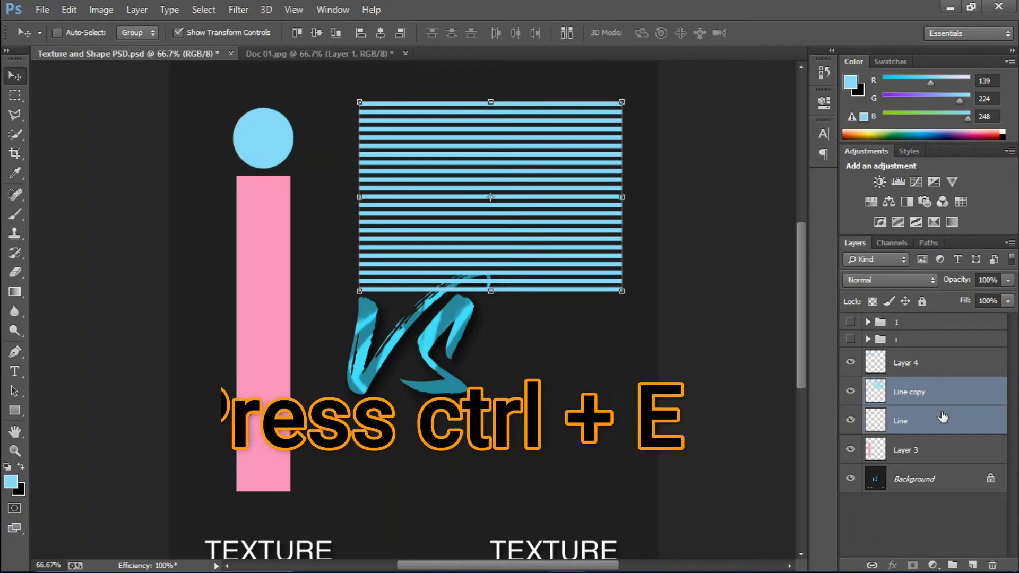
key(ctrl+e)
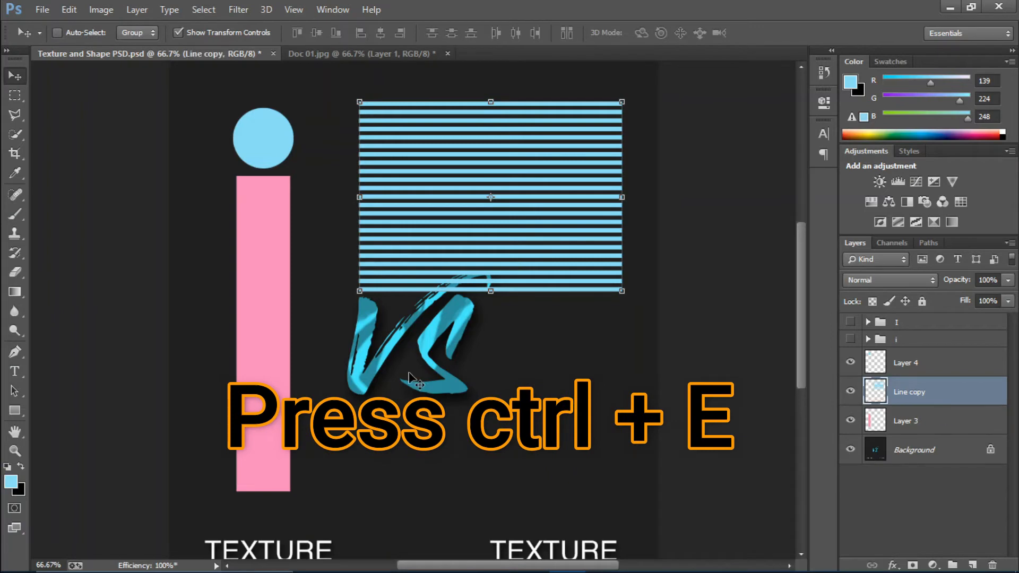
drag(524, 203, 335, 271)
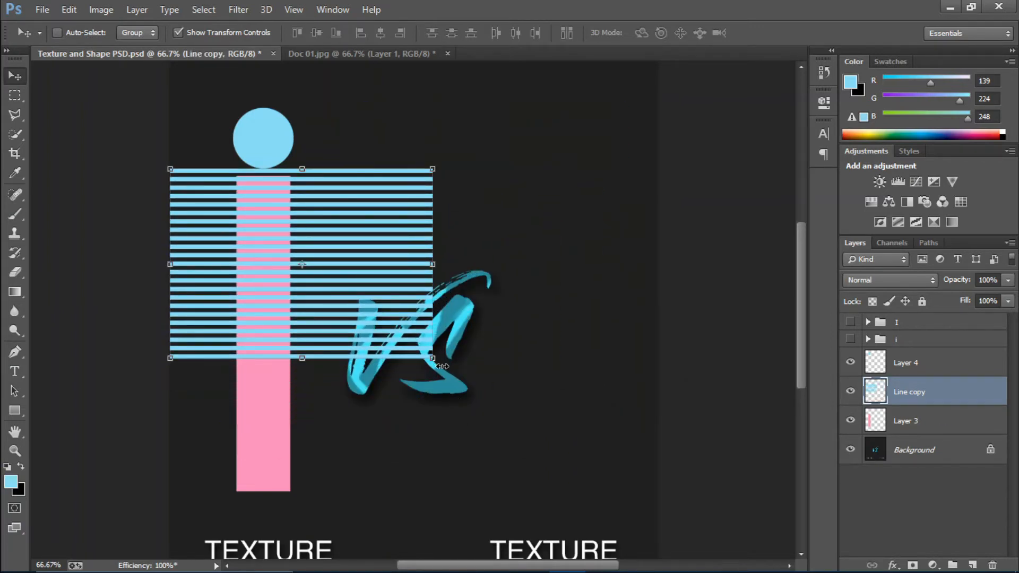
Rotate the stripes about 38.5° and scale them up
drag(442, 366, 353, 462)
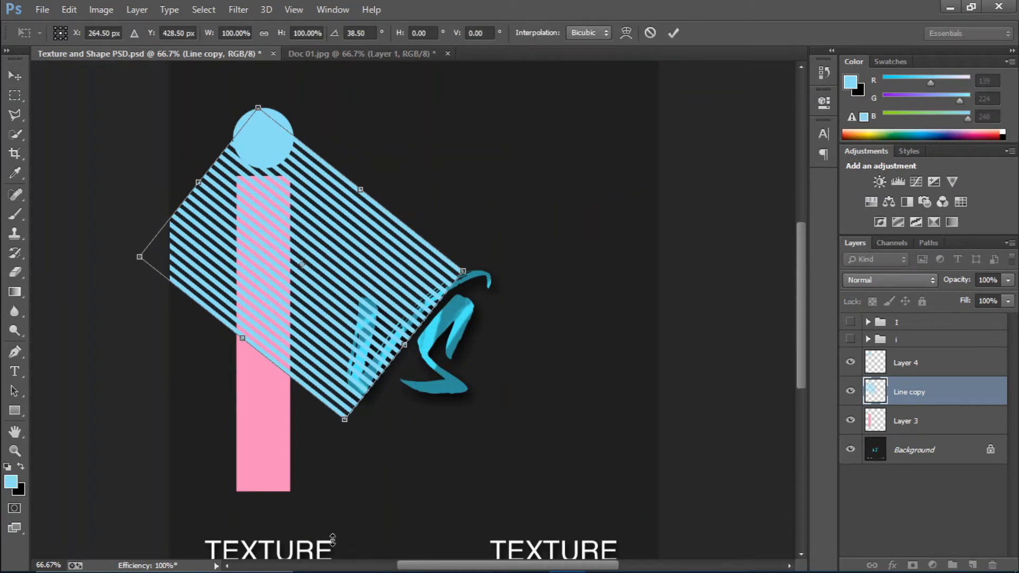
drag(332, 539, 341, 327)
drag(800, 454, 801, 365)
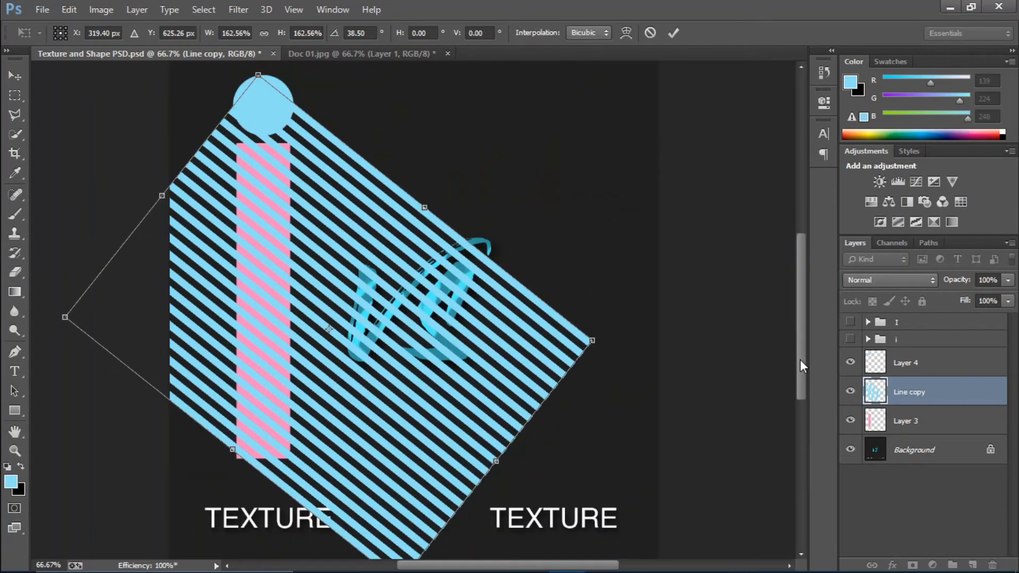
click(675, 32)
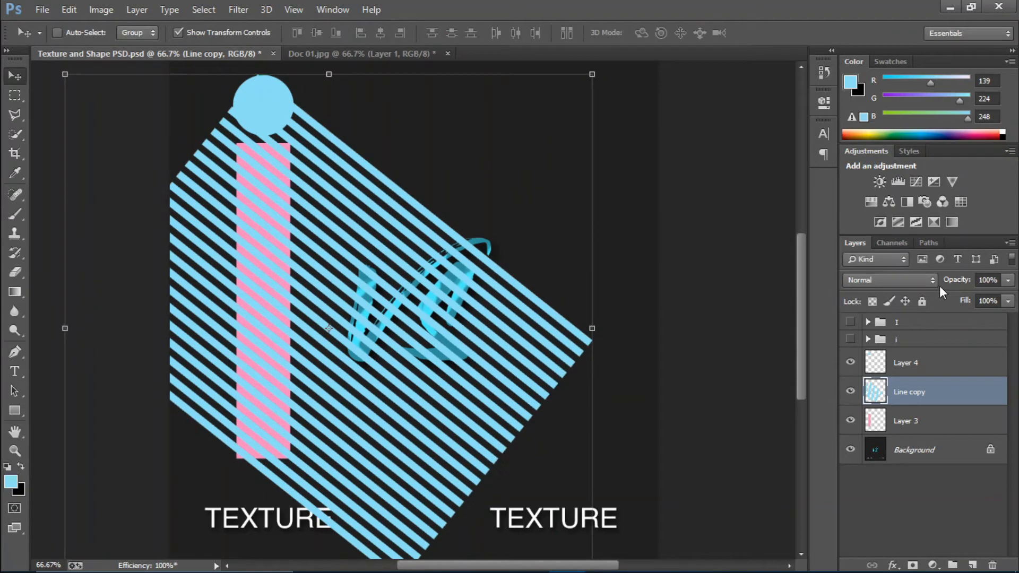
Clip the Line copy stripes to the pink Layer 3 with a clipping mask
right_click(945, 392)
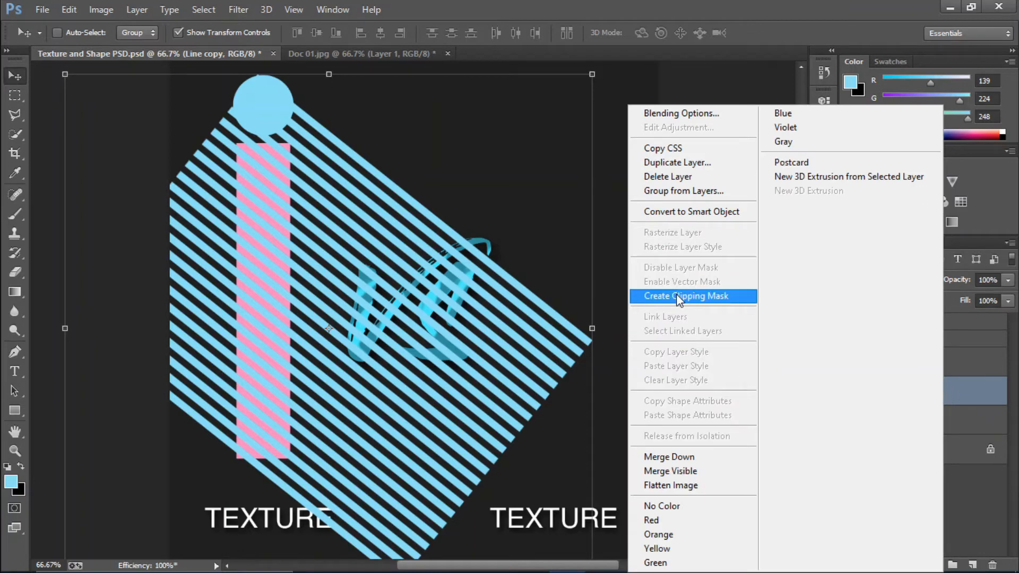
click(1010, 395)
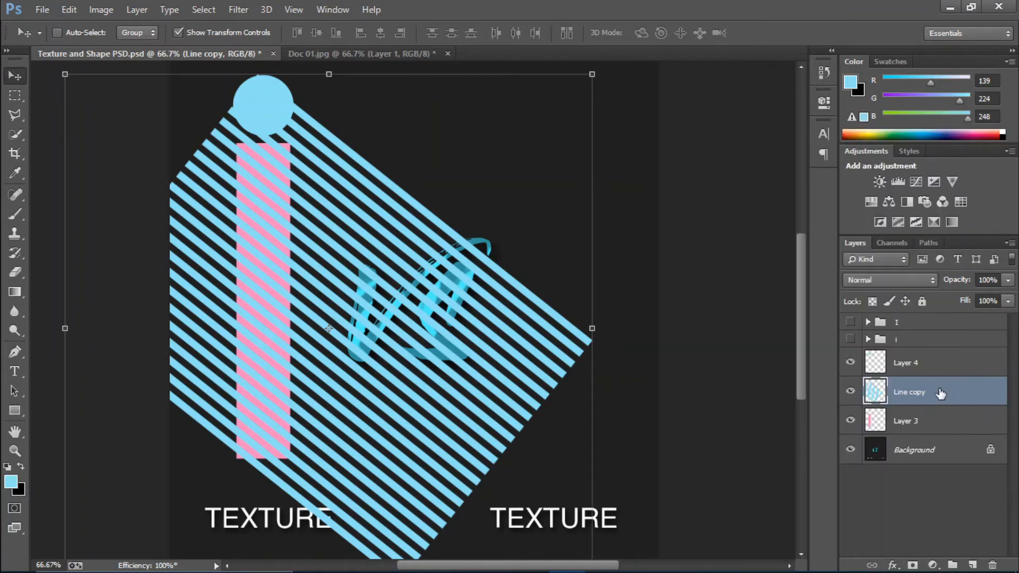
click(851, 392)
click(851, 391)
click(911, 431)
click(849, 422)
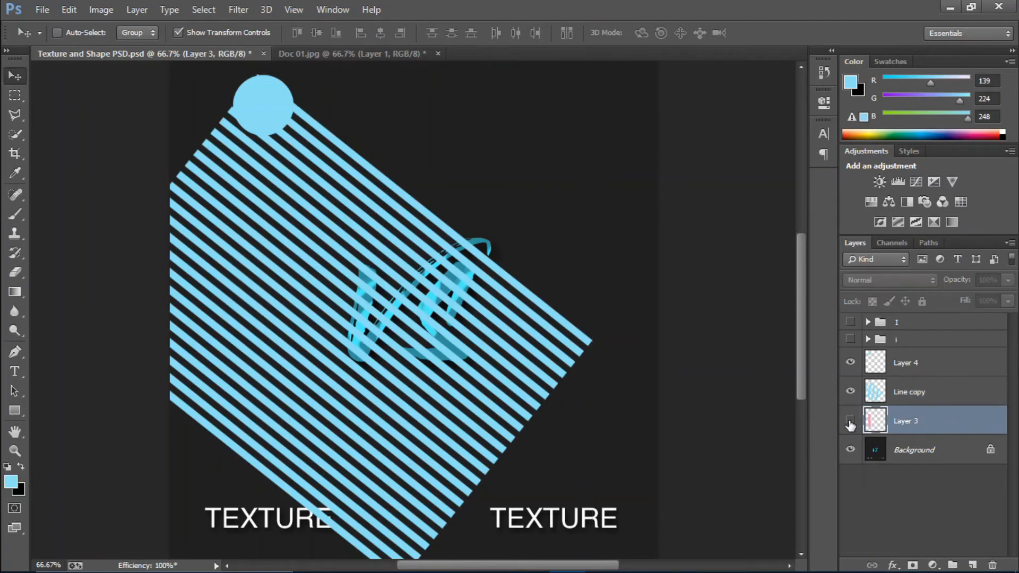
click(850, 422)
click(942, 393)
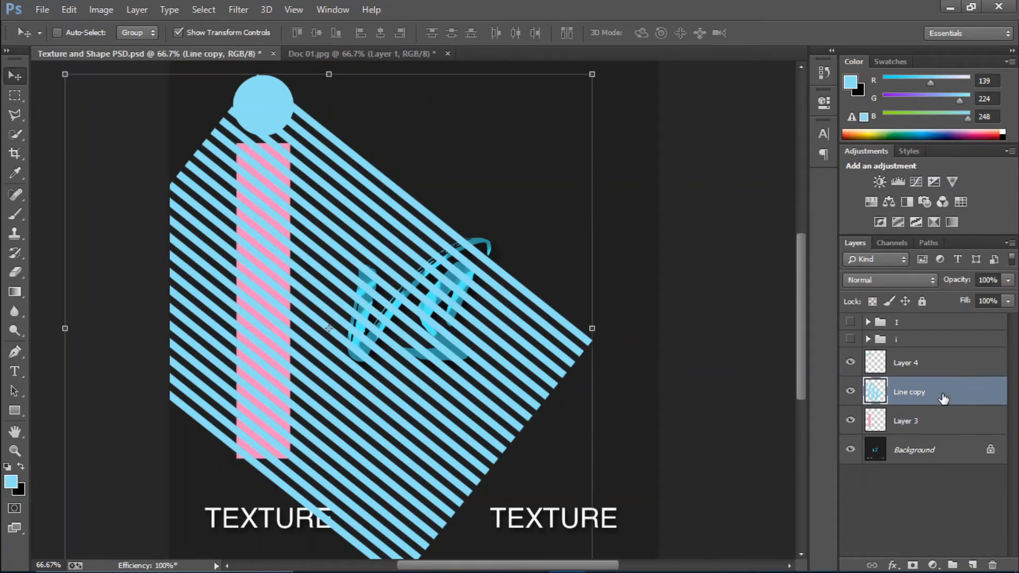
right_click(942, 394)
click(670, 296)
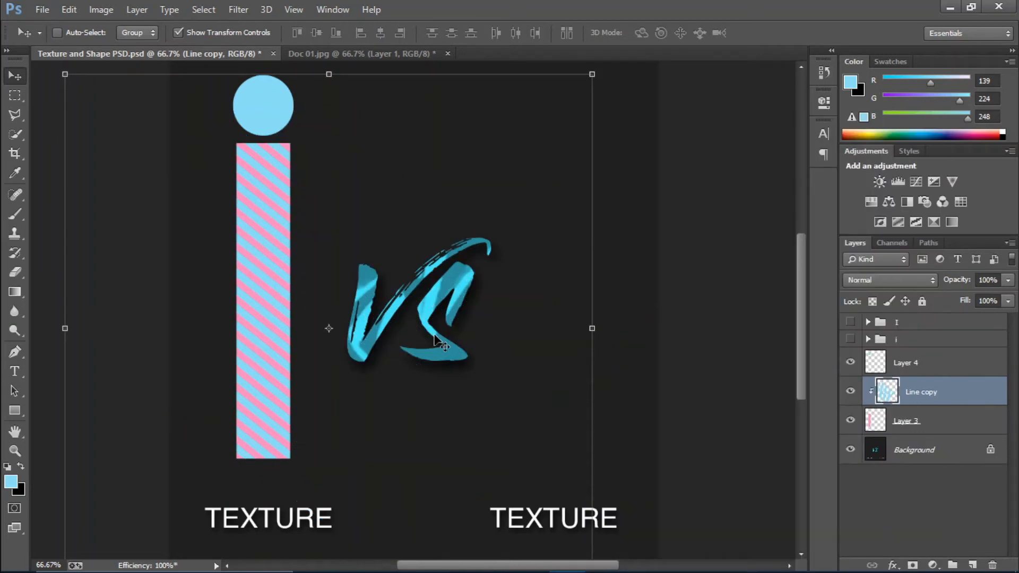
Add a new empty layer above the blue circle's Layer 4, using the Elliptical Marquee
key(ctrl+minus)
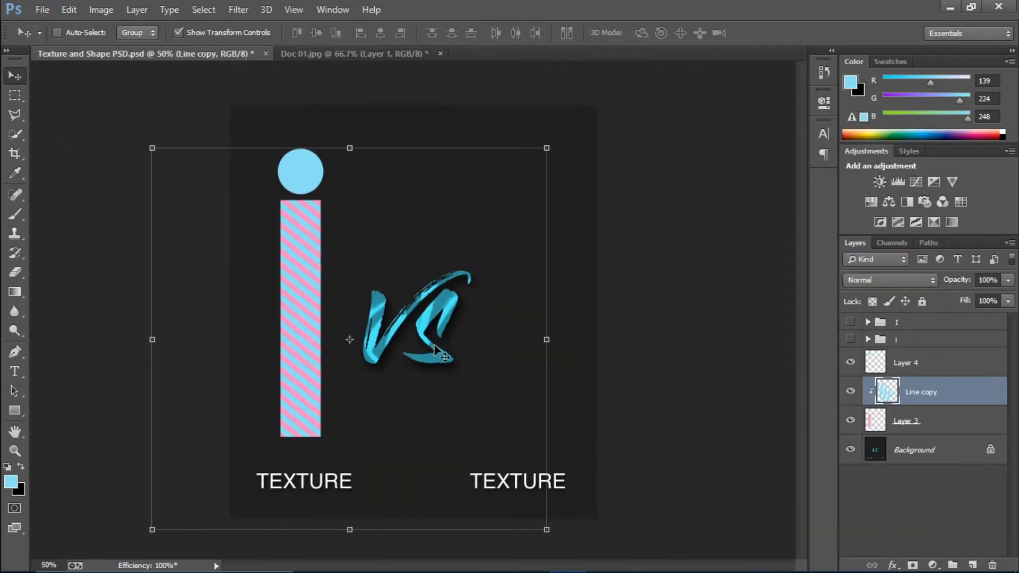
key(ctrl+plus)
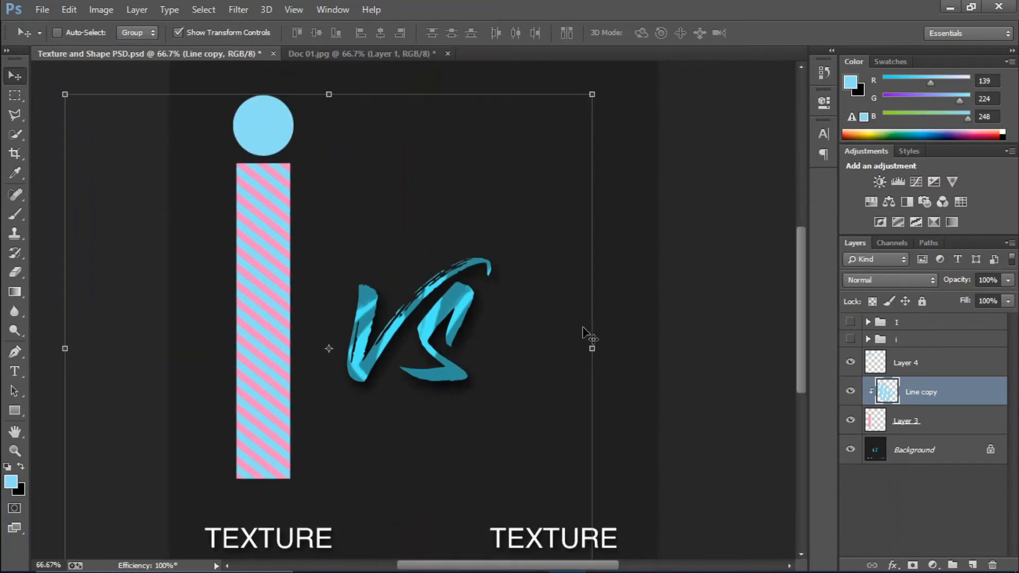
click(932, 363)
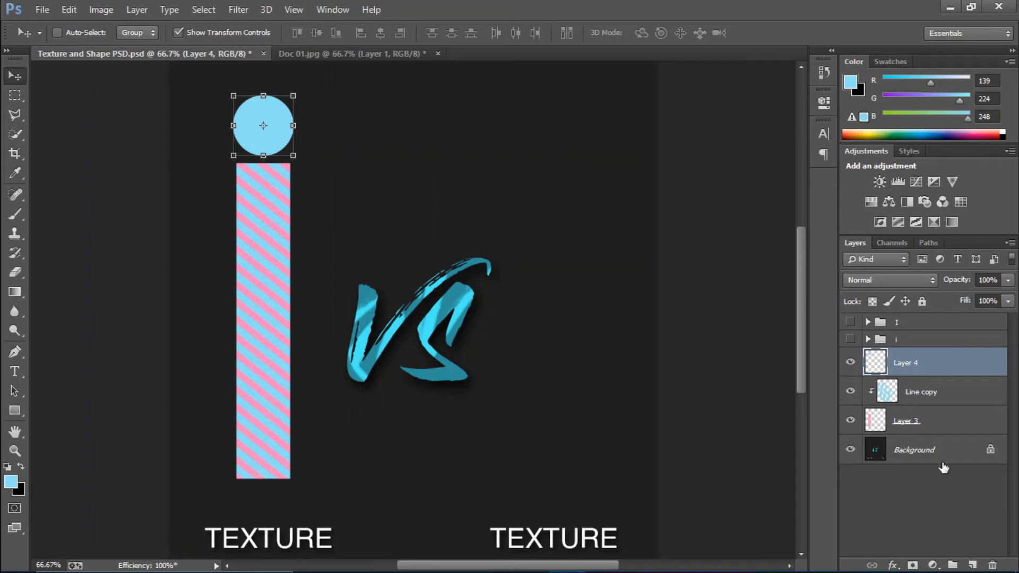
click(970, 564)
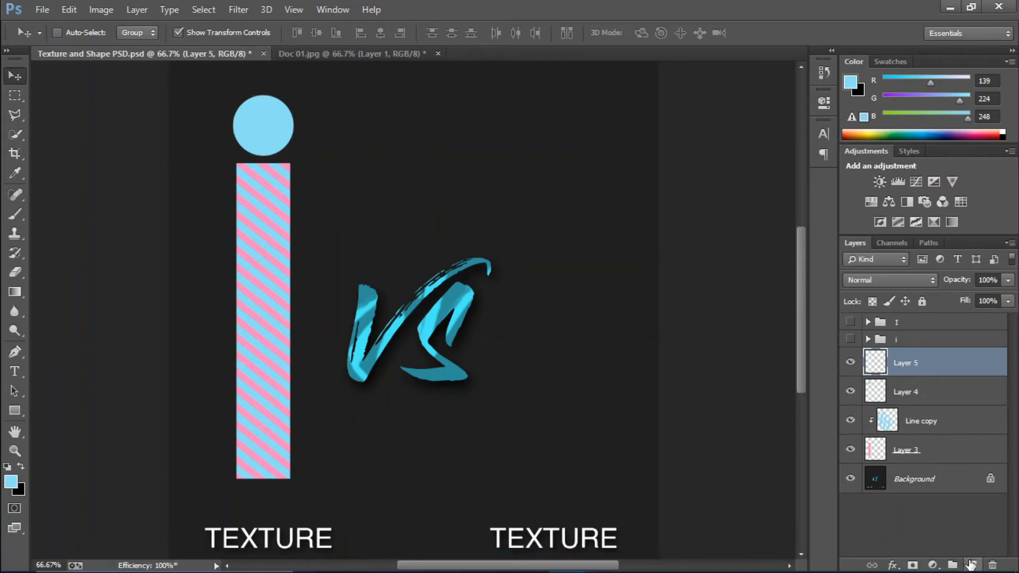
click(850, 391)
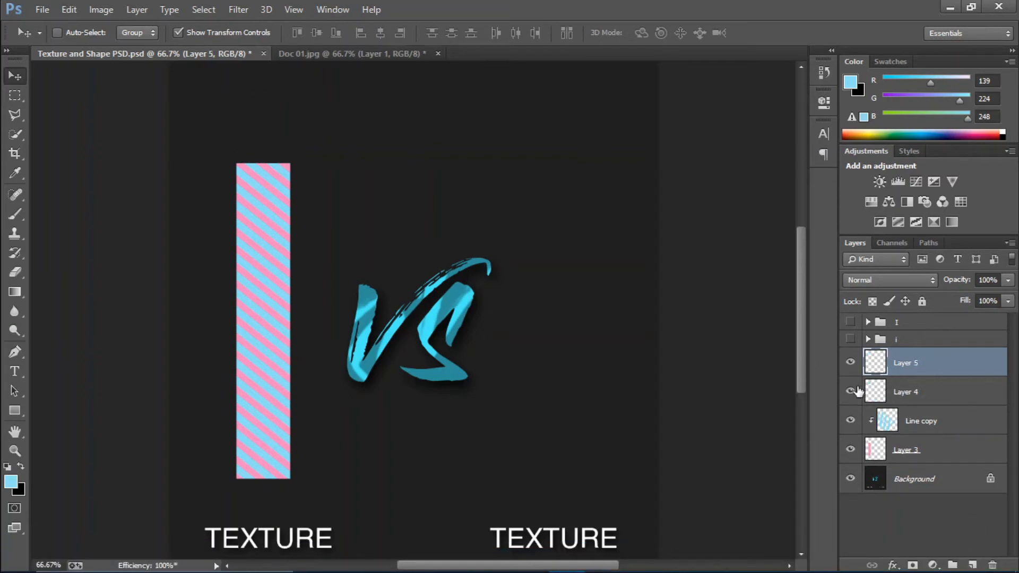
click(850, 391)
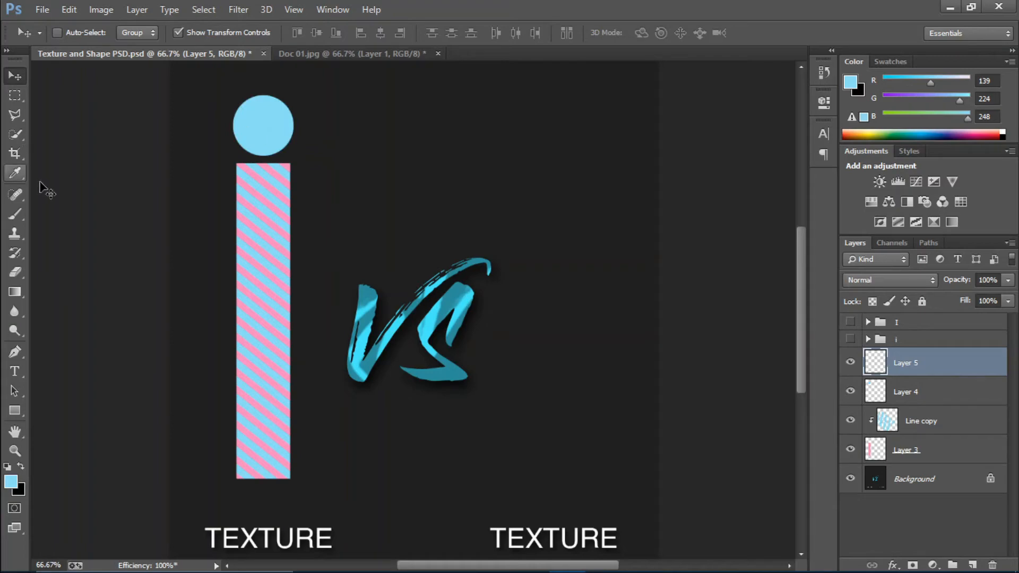
click(19, 91)
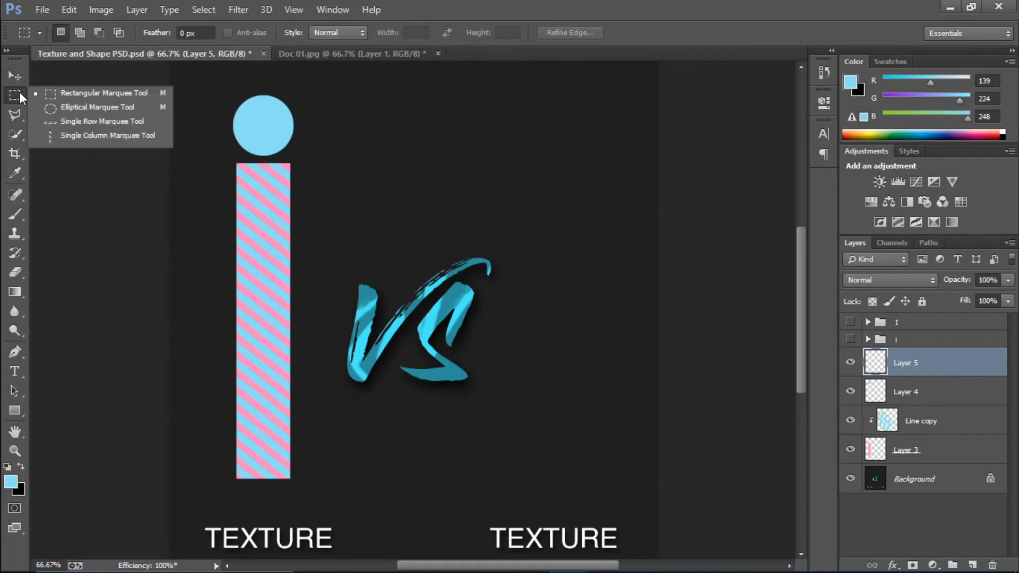
click(59, 108)
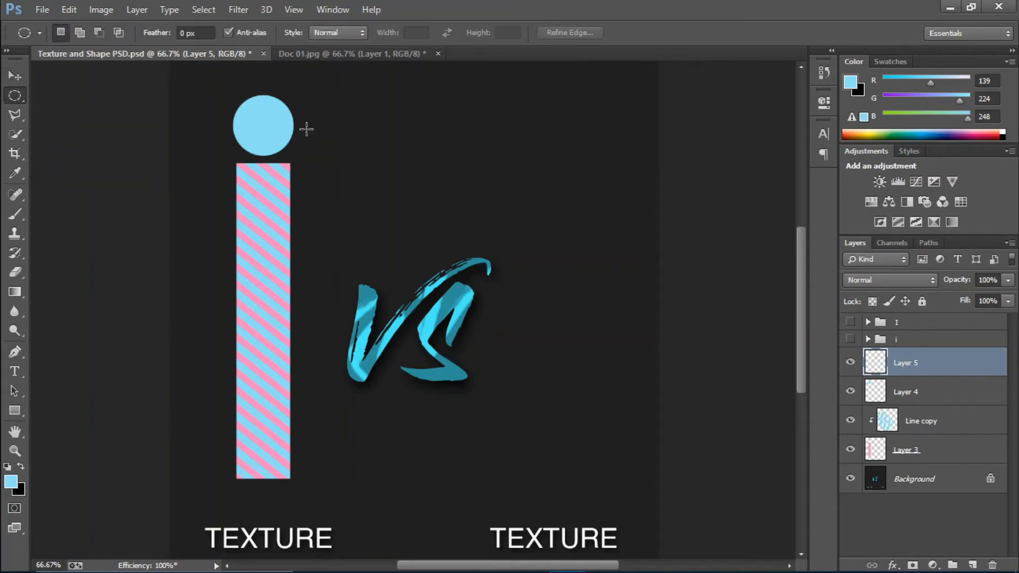
Fill a tiny circle above the VS artwork with pink f88bbf sampled from the stripes
click(10, 481)
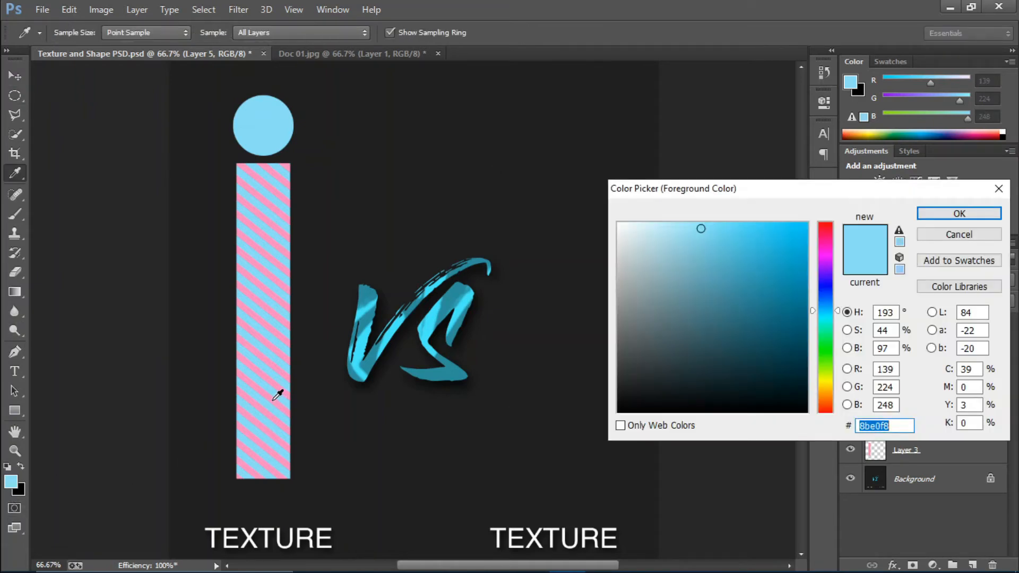
click(273, 399)
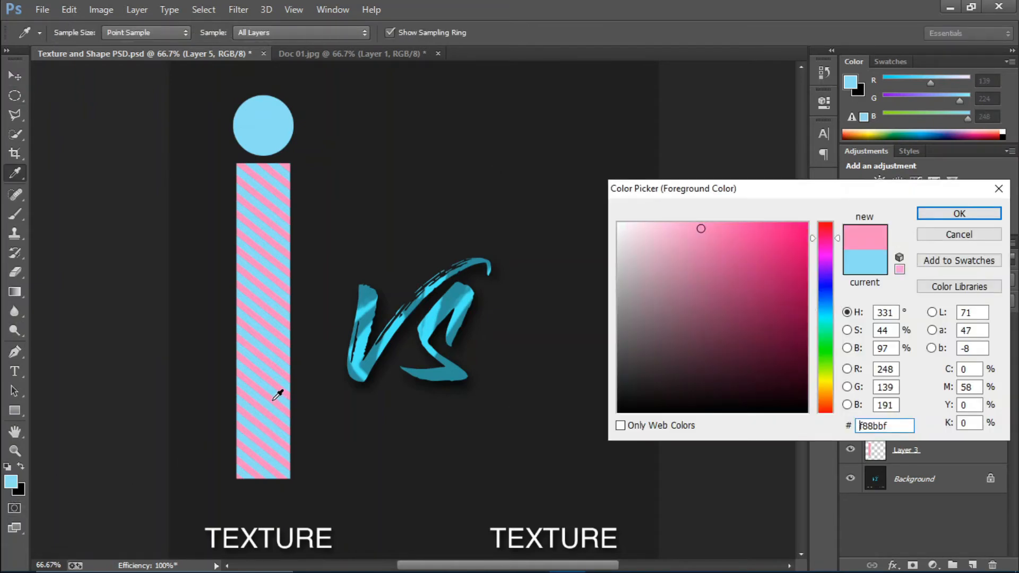
click(932, 214)
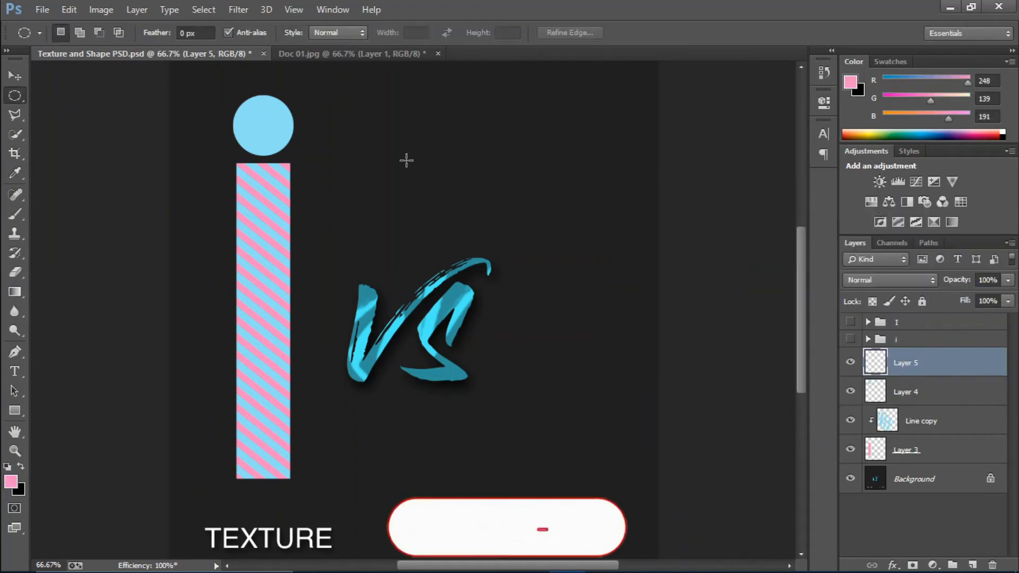
drag(407, 160, 413, 165)
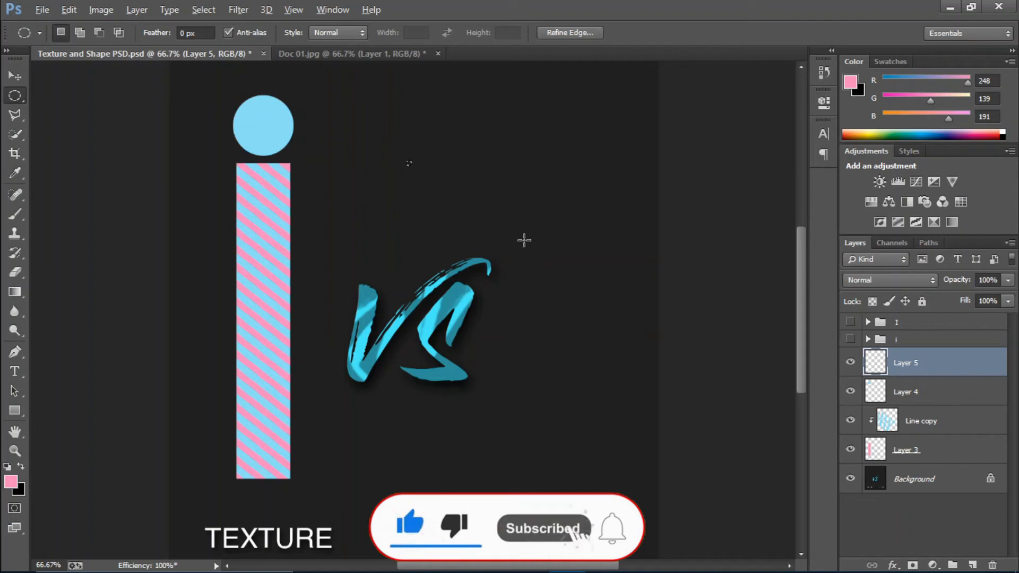
key(alt+BackSpace)
key(ctrl+d)
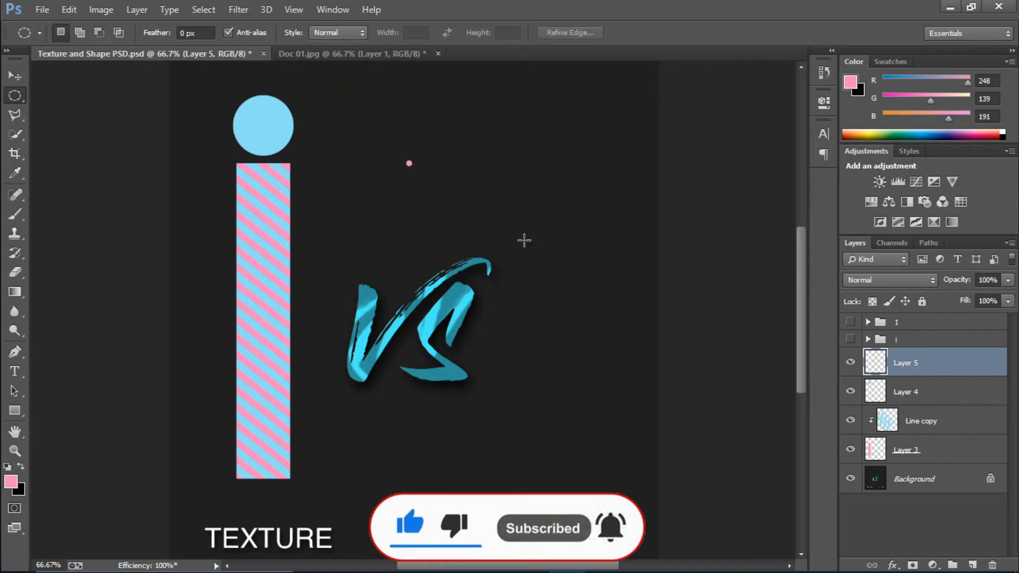
key(ctrl+plus)
key(ctrl+plus)
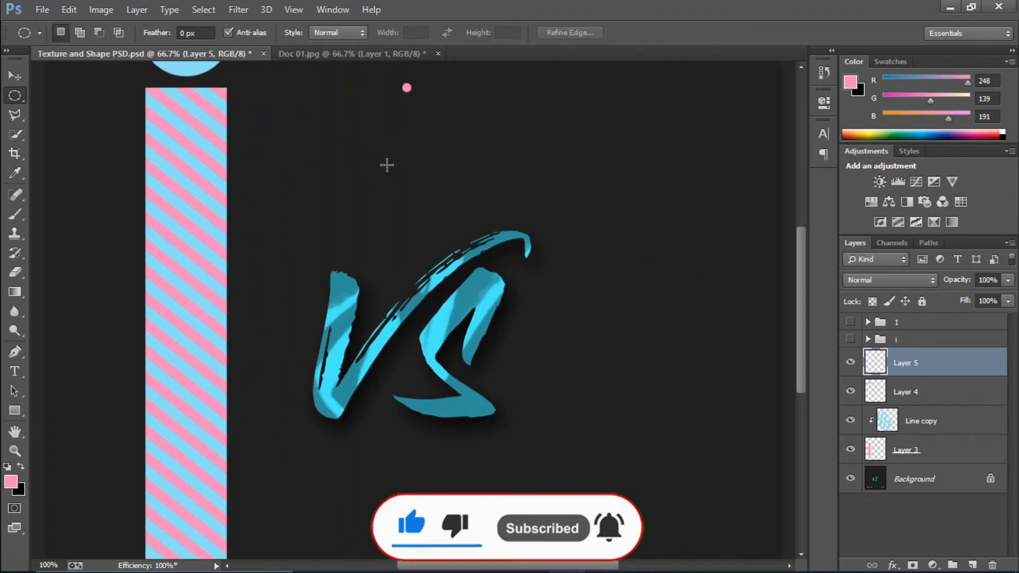
drag(801, 302, 798, 236)
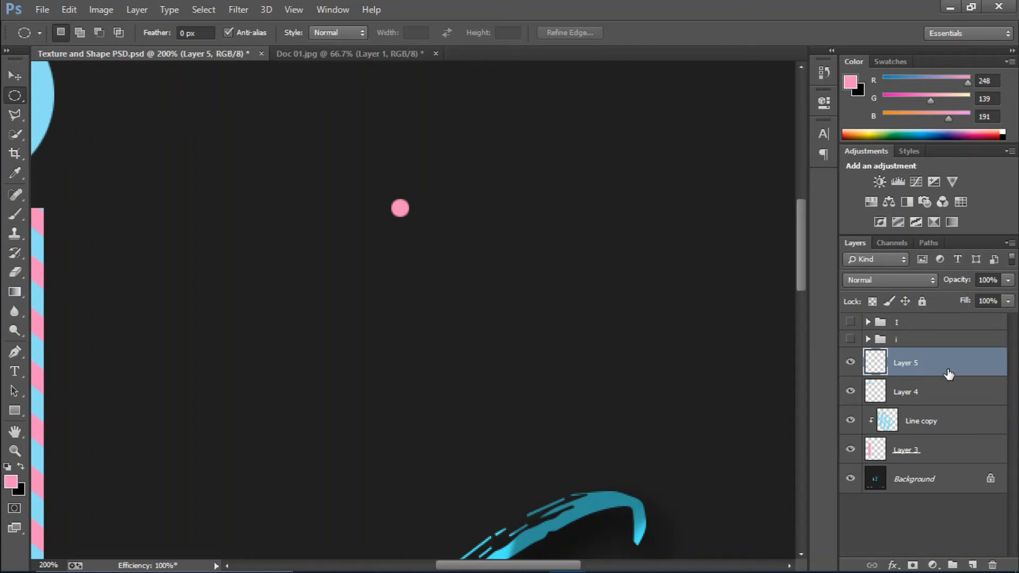
Duplicate the pink dot and step copies rightward into a horizontal row of dots
key(ctrl+j)
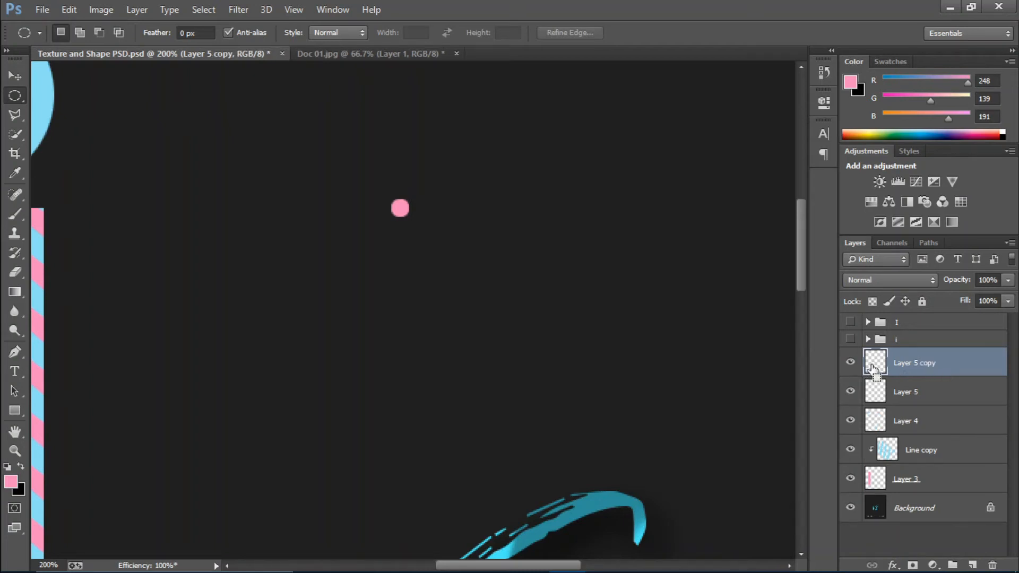
ctrl+click(871, 368)
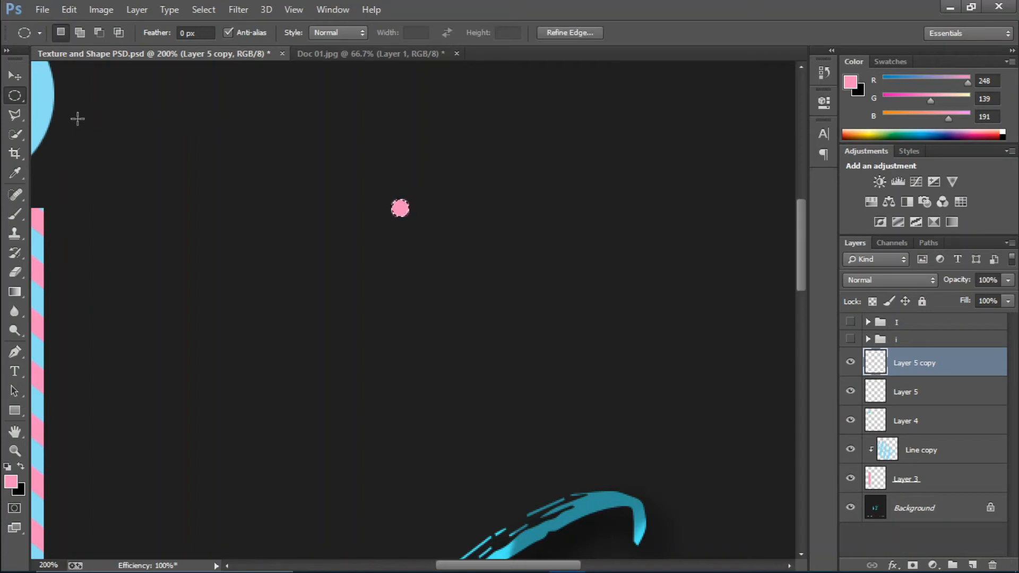
click(12, 77)
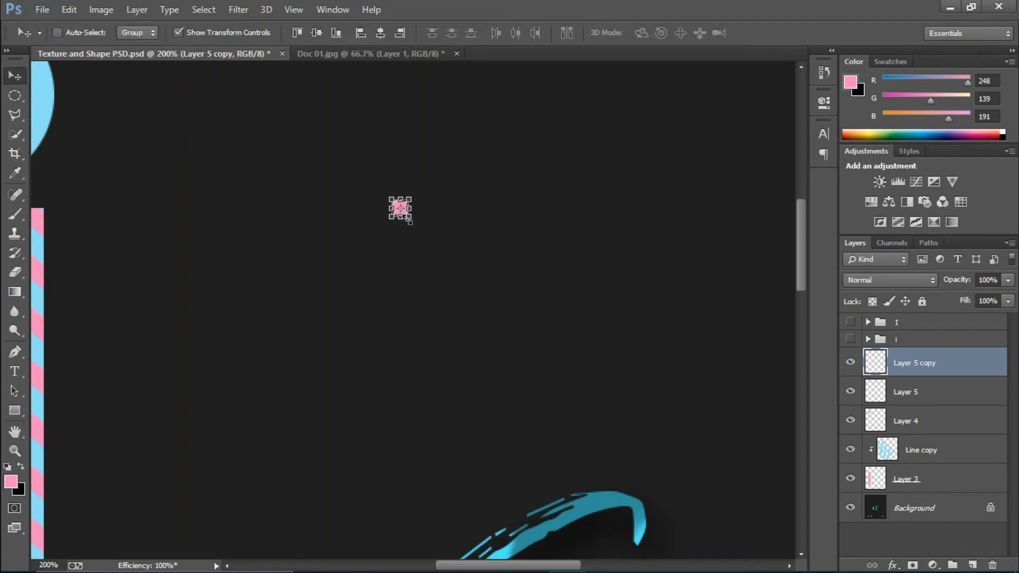
key(ctrl+t)
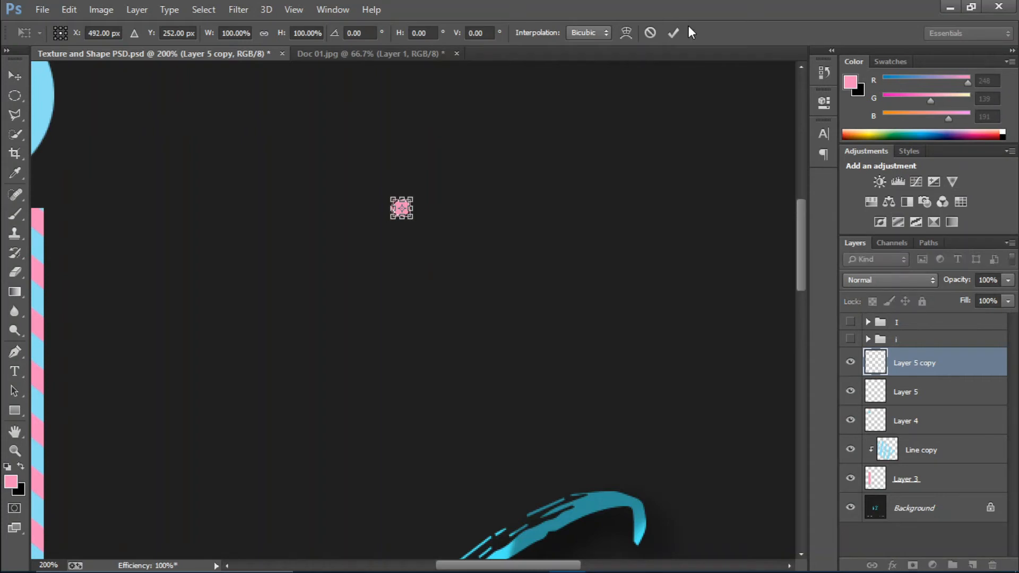
key(shift+Right)
key(shift+Right)
key(Left)
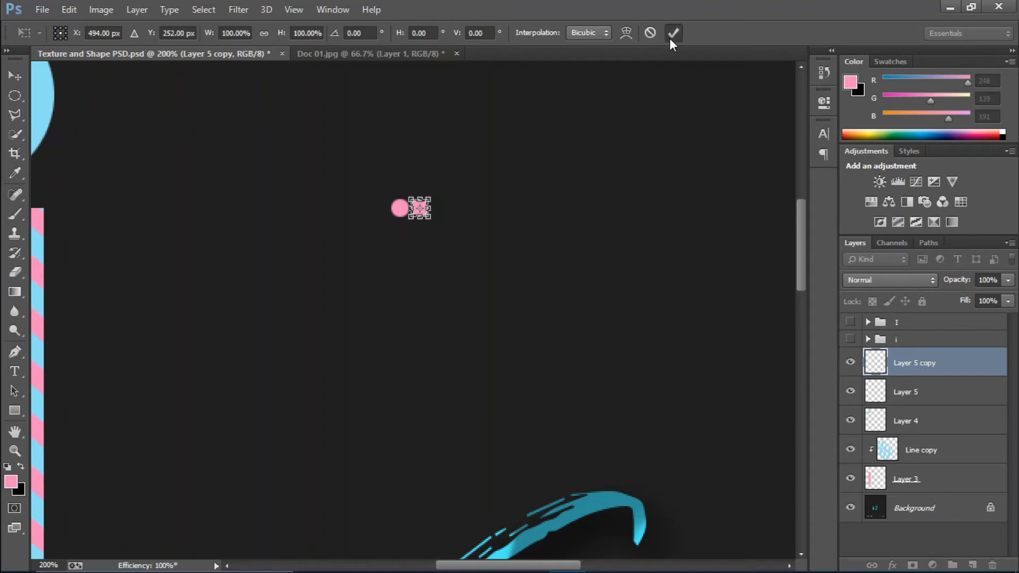
click(672, 33)
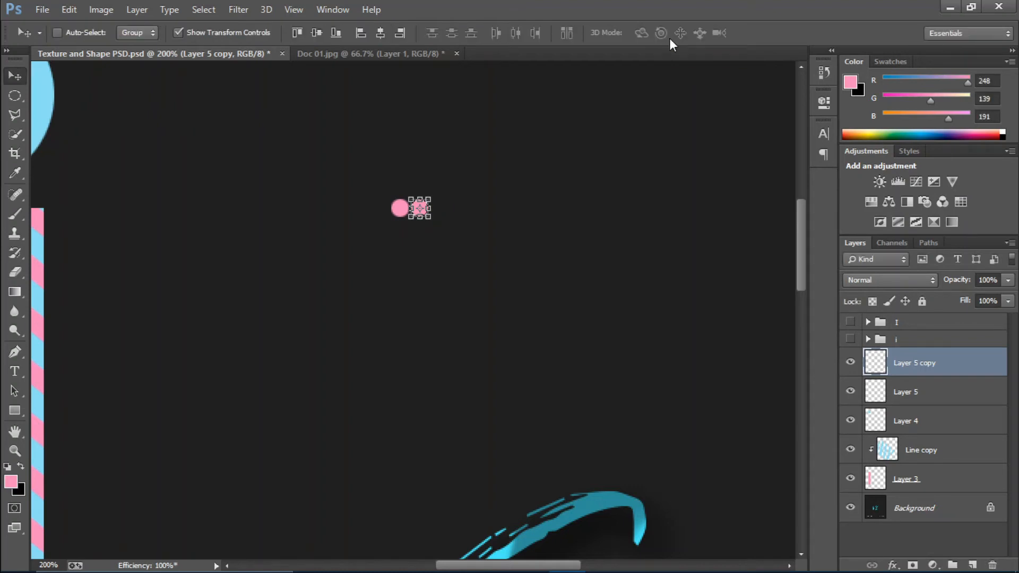
key(shift+Right)
key(shift+Right)
key(shift+Right)
key(shift+Right)
key(shift+Right)
key(shift+Right)
key(shift+Right)
key(shift+Right)
key(shift+Right)
key(shift+Right)
key(shift+Right)
key(shift+Right)
key(shift+Right)
key(shift+Right)
key(shift+Right)
key(shift+Right)
key(shift+Right)
key(shift+Right)
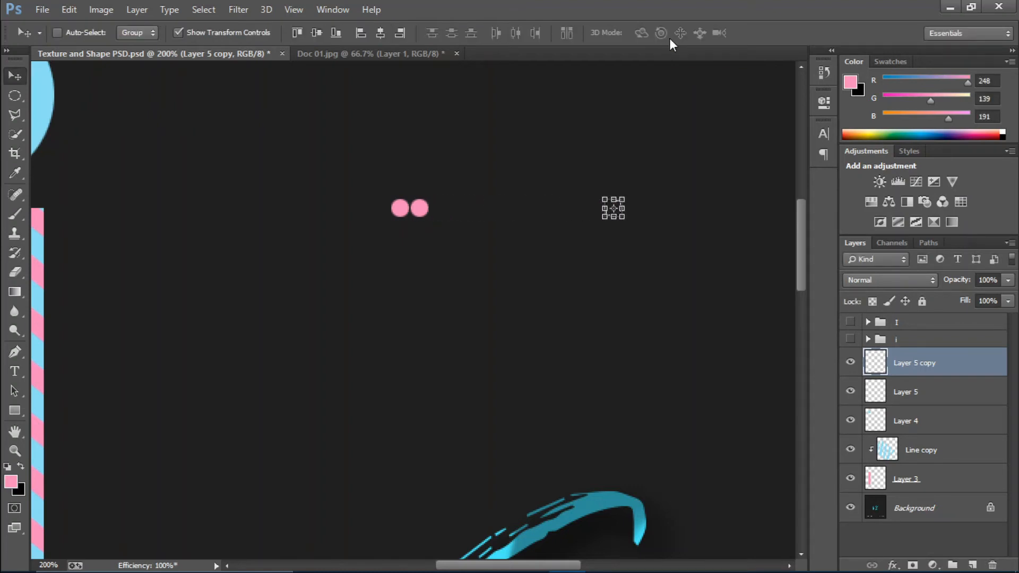
key(shift+Right)
key(shift+Right)
key(shift+Right)
key(shift+Right)
key(shift+Right)
key(shift+Right)
key(shift+Right)
key(shift+Right)
key(shift+Right)
key(shift+Right)
key(shift+Right)
key(ctrl+minus)
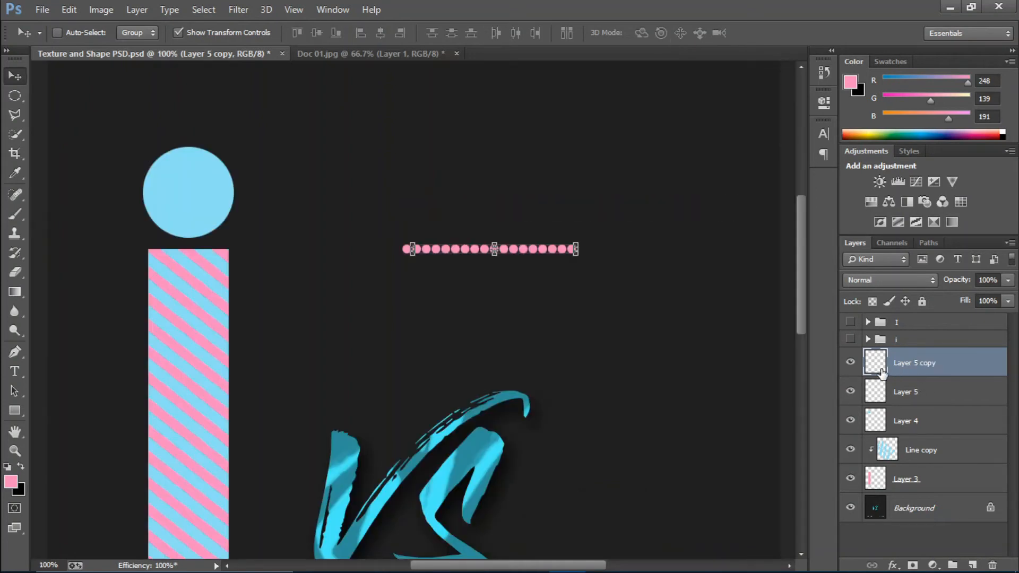
Duplicate the dot row and shift the copy slightly down beneath it
key(ctrl+j)
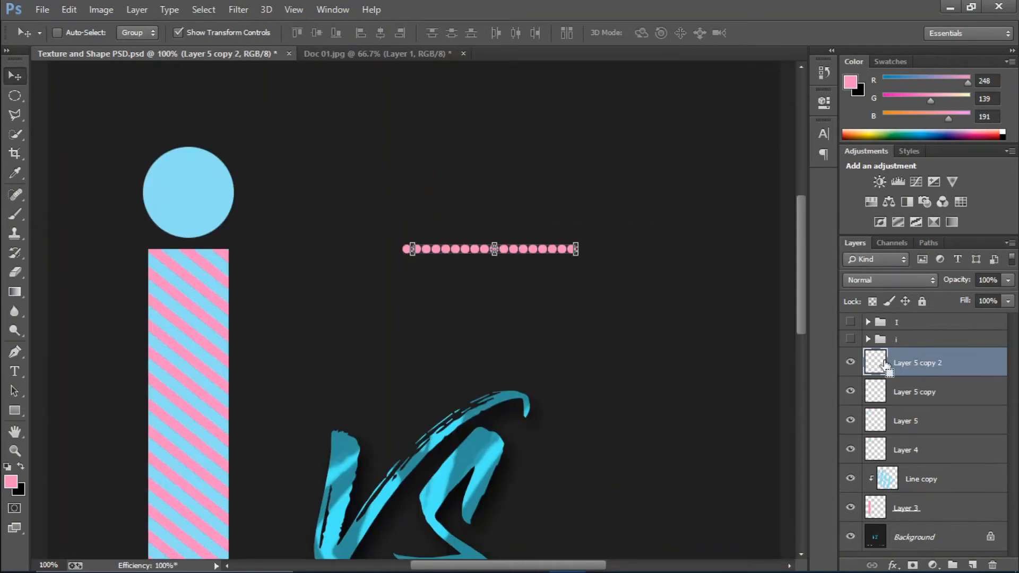
ctrl+click(875, 369)
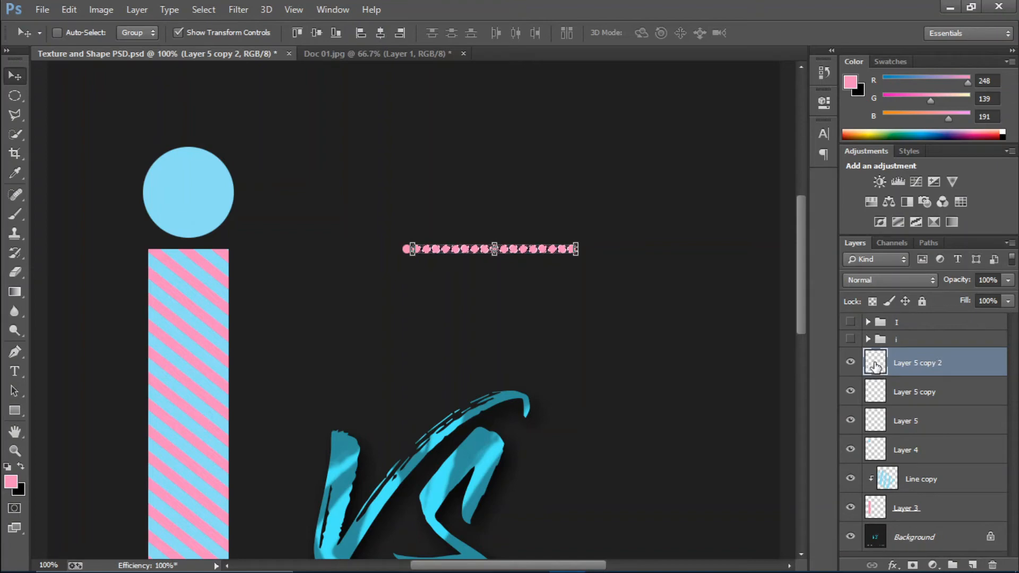
key(ctrl+t)
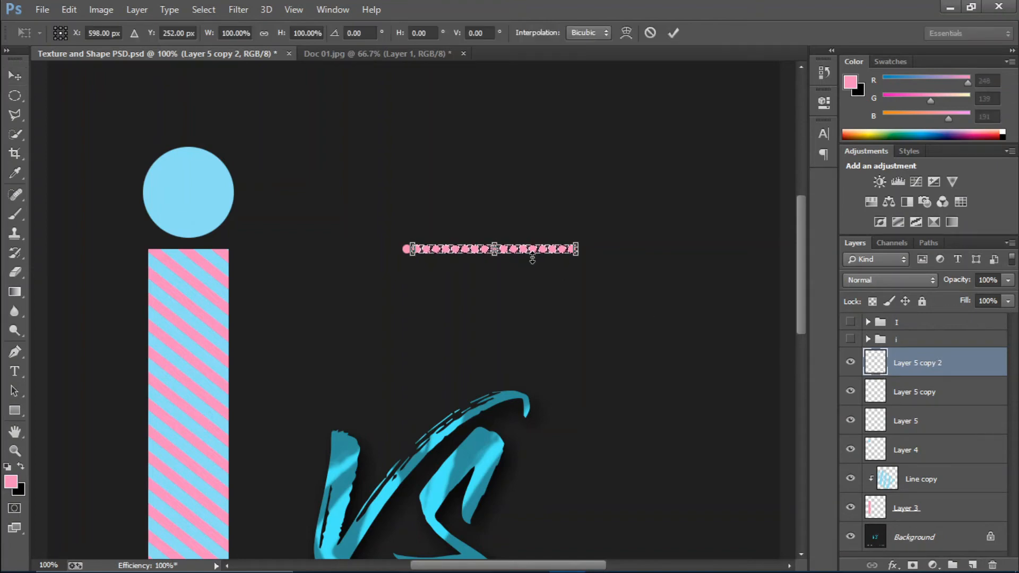
key(Down)
key(Down)
key(Down)
key(Down)
key(Down)
key(Down)
key(Down)
key(Down)
key(Down)
key(Down)
key(Down)
key(Down)
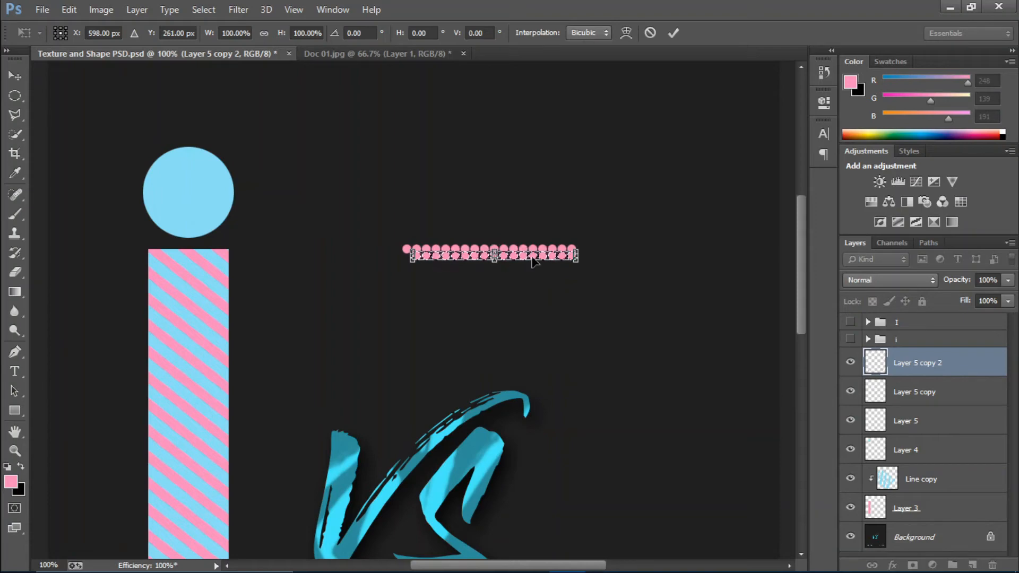
key(Up)
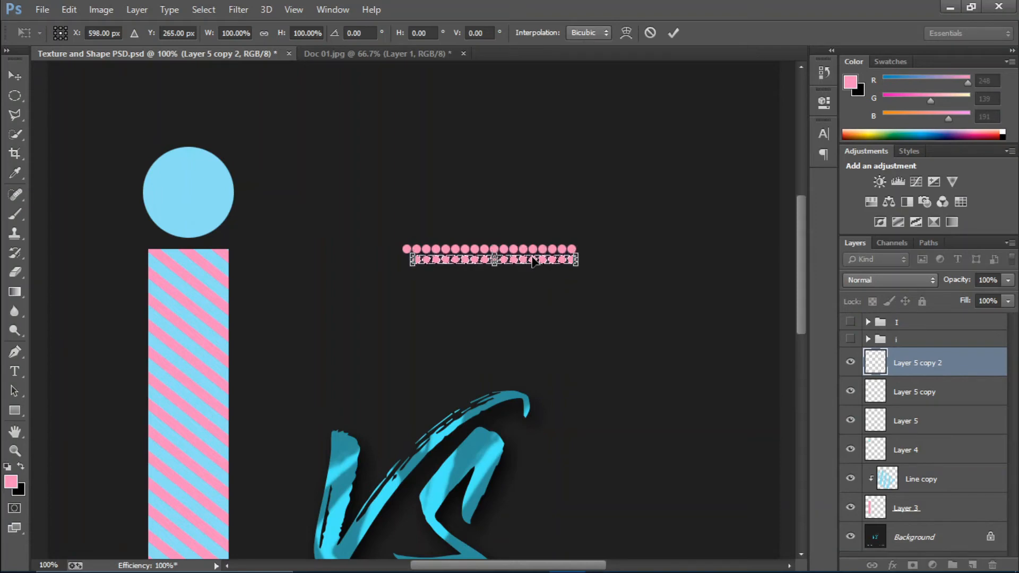
key(Down)
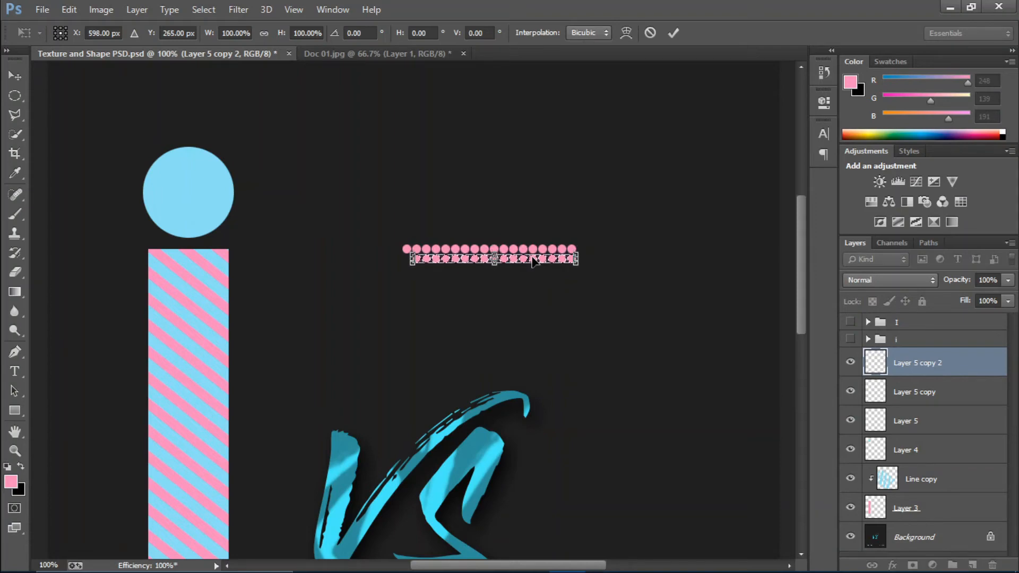
key(Return)
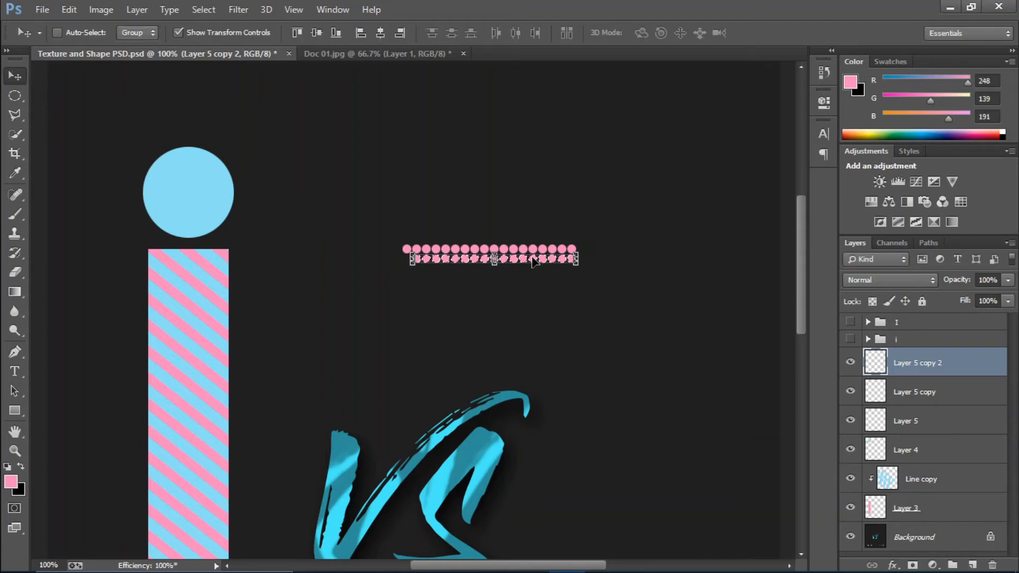
Step two more rows downward, then merge Layer 5, Layer 5 copy and the rows into one layer
key(ctrl+alt+shift+t)
key(ctrl+alt+shift+t)
key(ctrl+alt+shift+t)
key(ctrl+alt+shift+t)
key(ctrl+alt+shift+t)
key(ctrl+alt+shift+t)
key(ctrl+alt+shift+t)
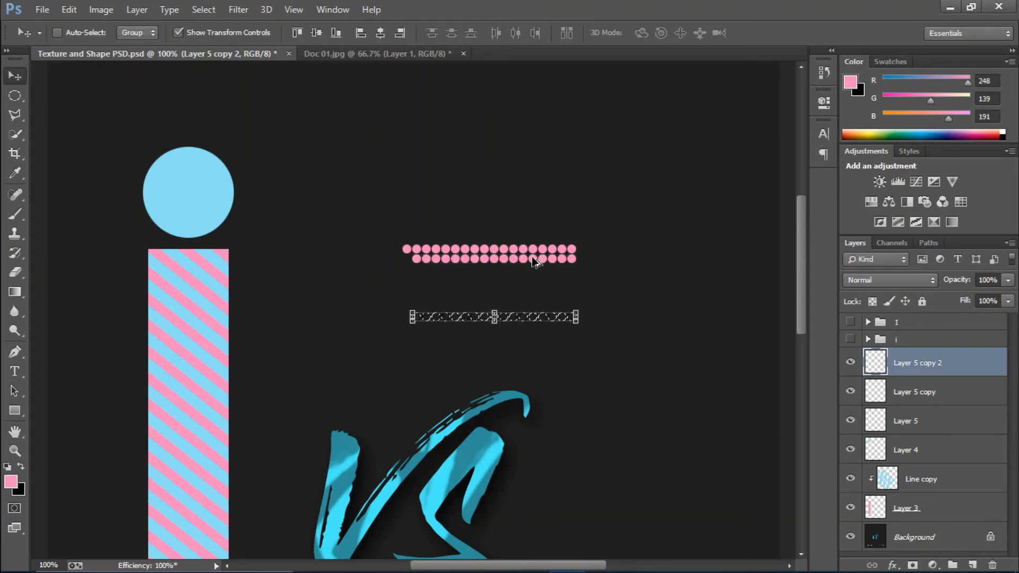
key(ctrl+alt+shift+t)
key(ctrl+alt+shift+t)
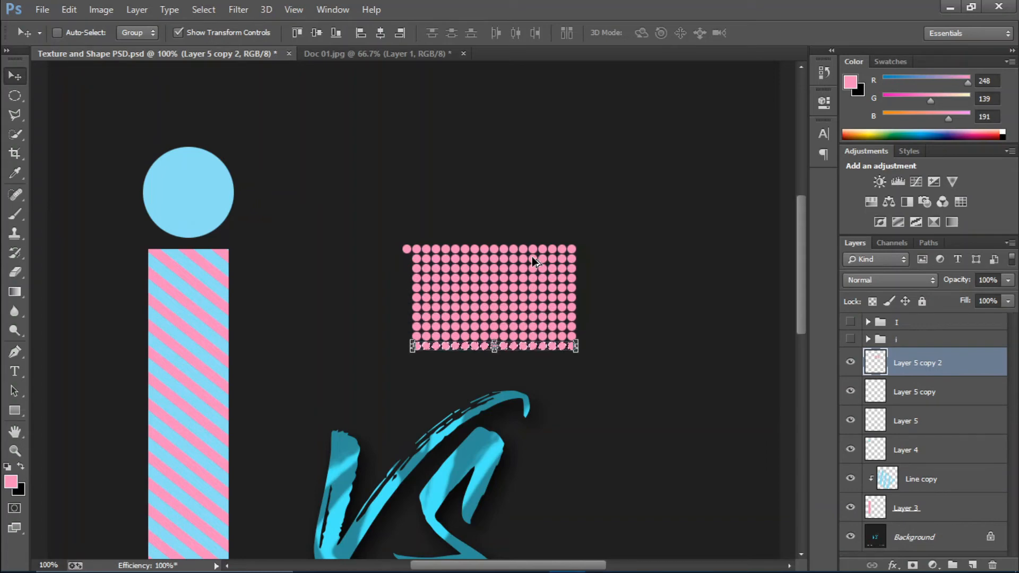
key(Return)
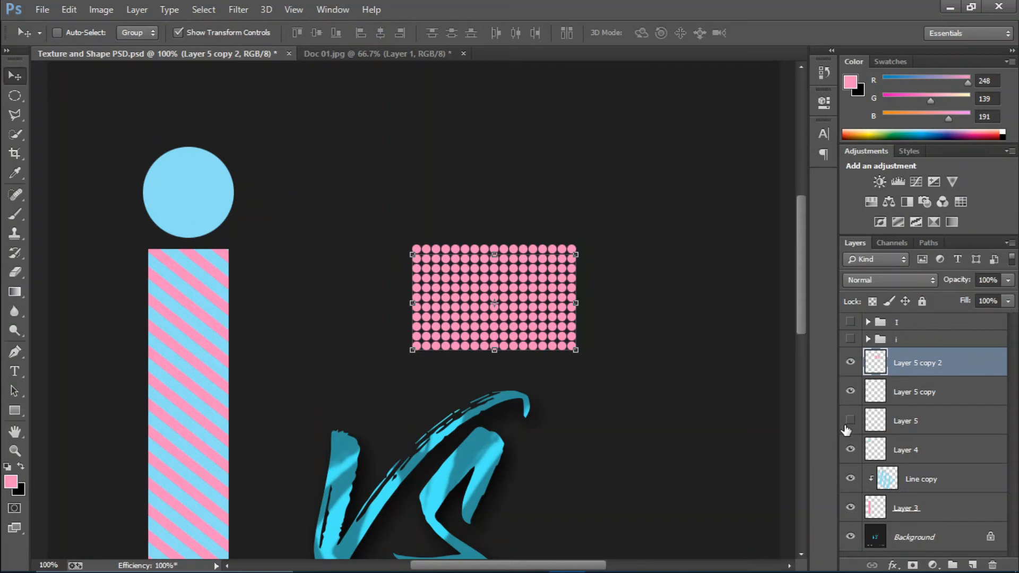
shift+click(948, 394)
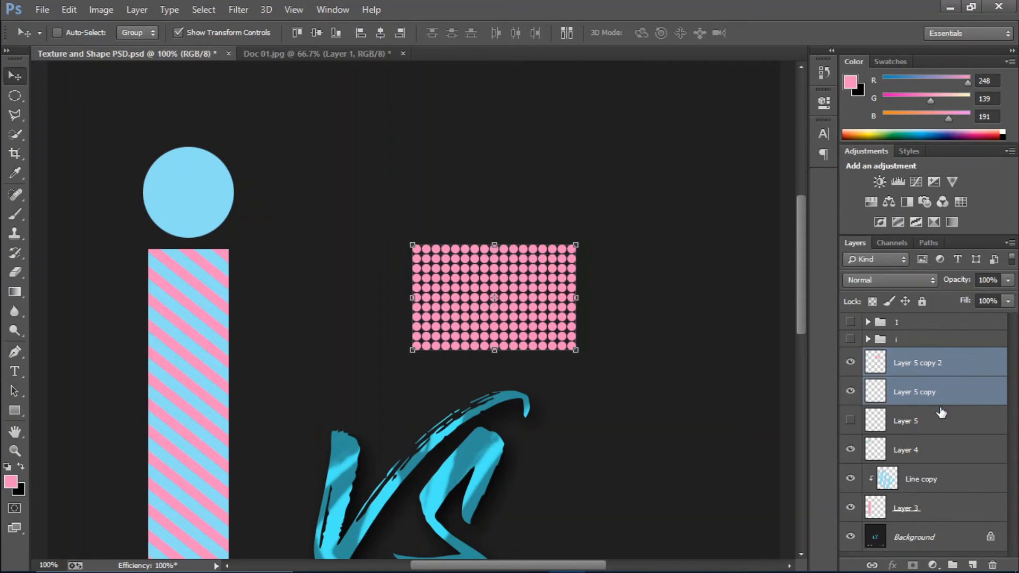
shift+click(936, 426)
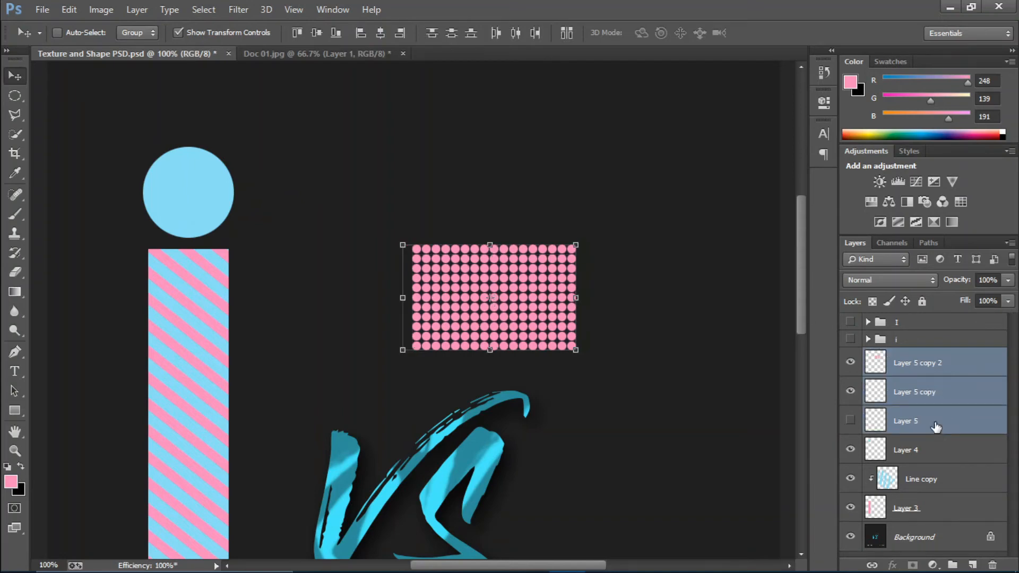
key(ctrl+e)
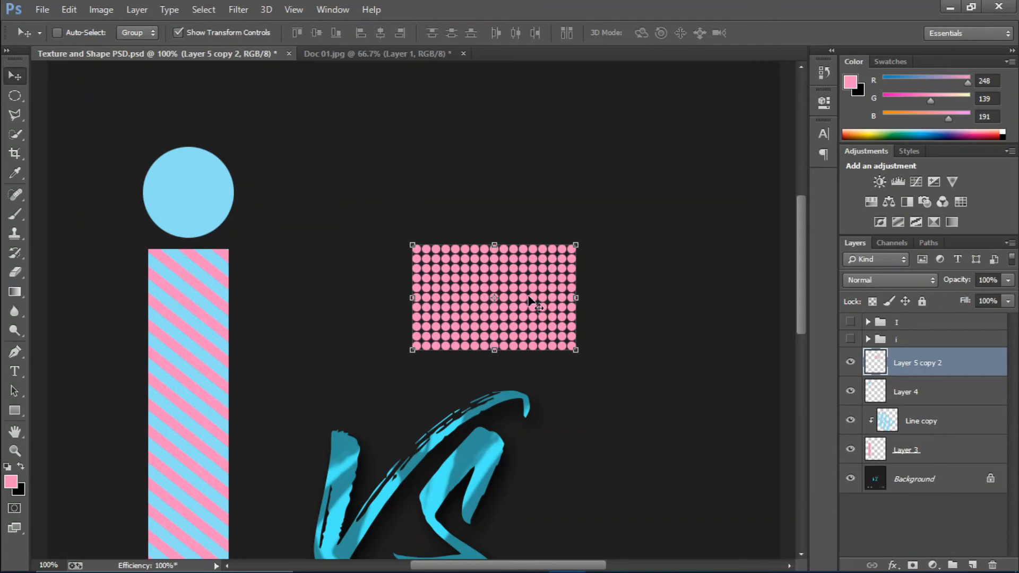
Drag the dot grid onto the blue circle and clip it to Layer 4, then zoom out to 50%
drag(527, 298, 223, 195)
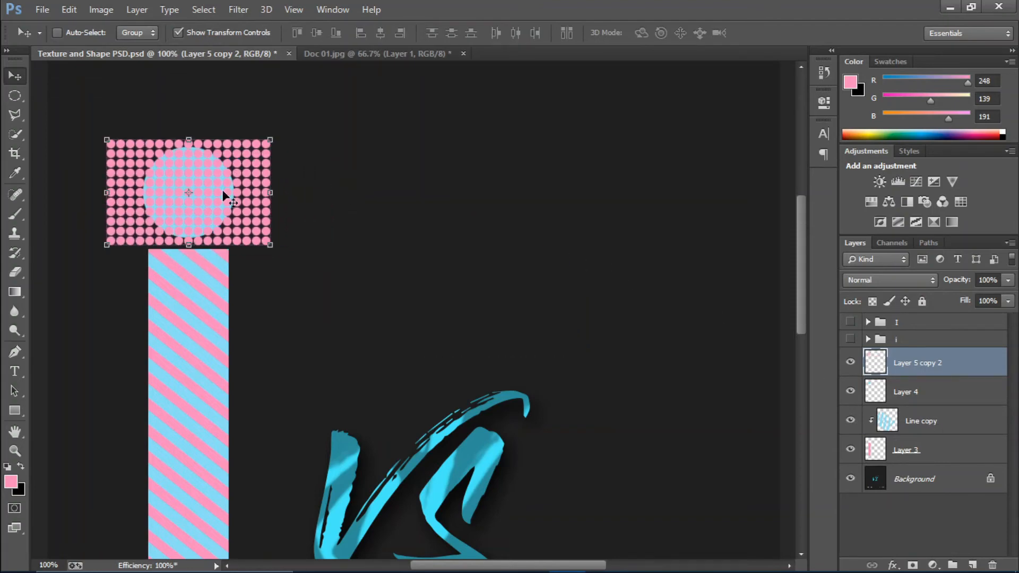
right_click(967, 362)
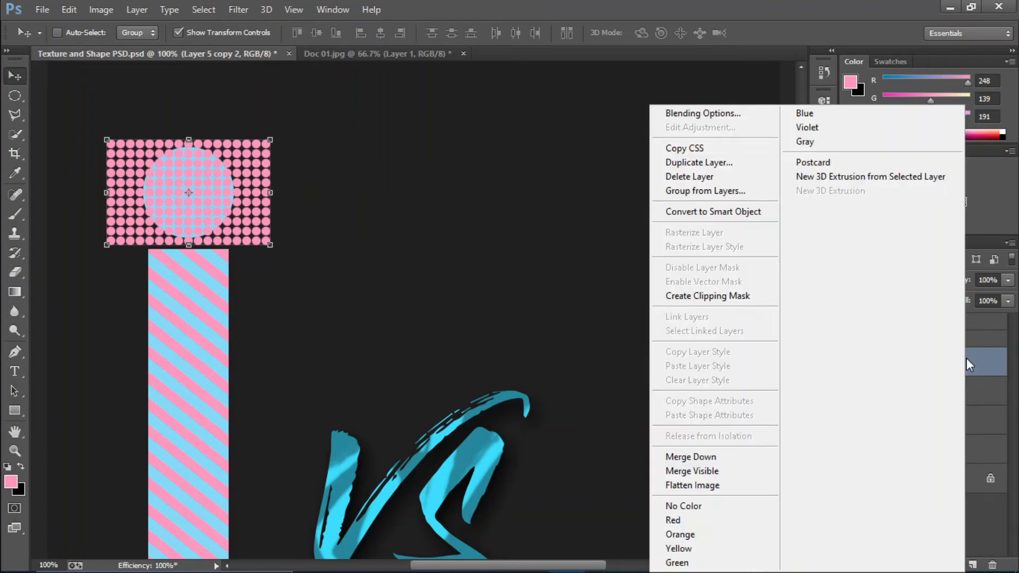
click(677, 296)
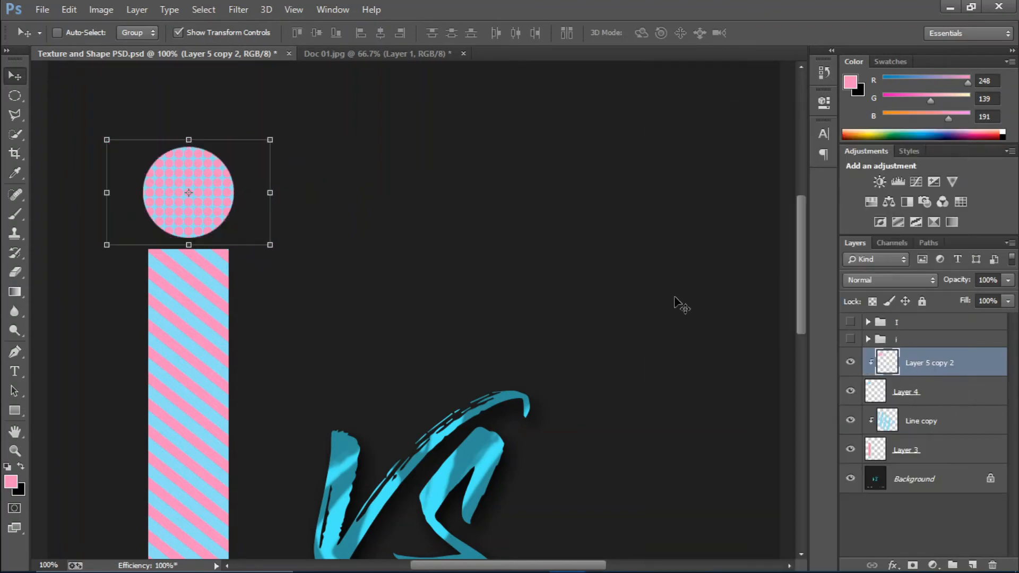
key(ctrl+minus)
key(ctrl+minus)
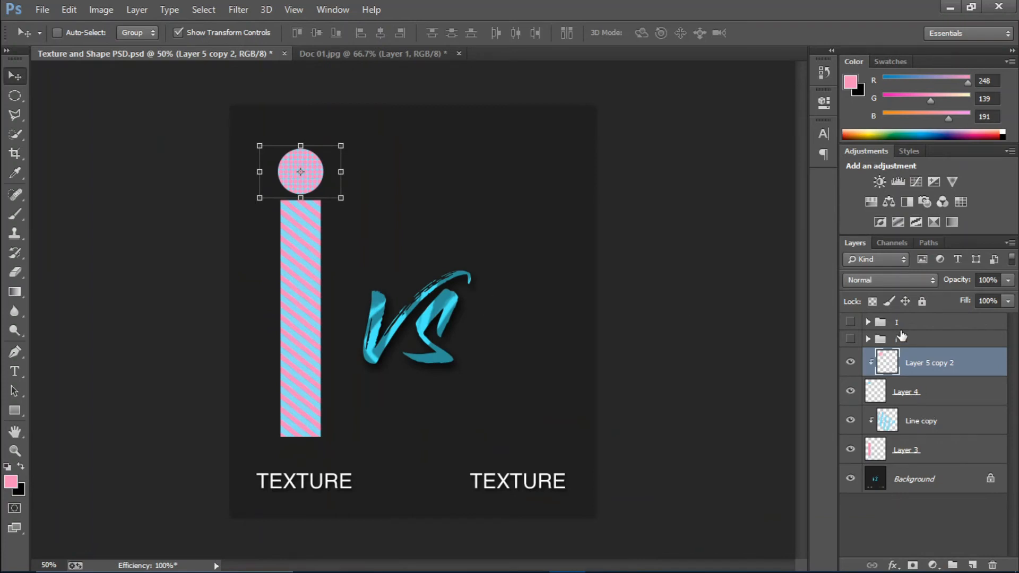
Group the lowercase i layers, Layer 5 copy 2 through Layer 3, as 'i tutorial' and hide the capital I group
shift+click(932, 450)
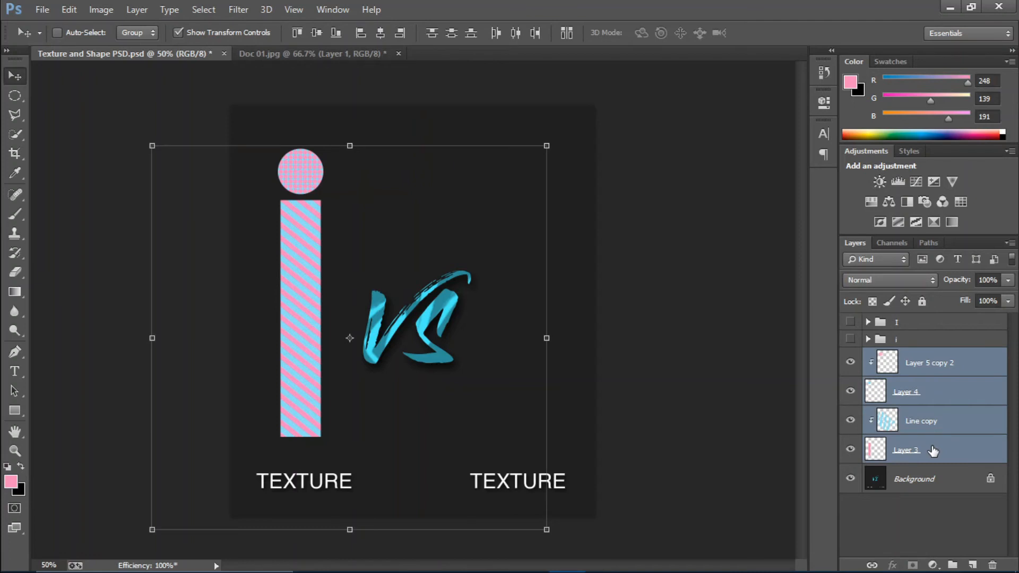
key(ctrl+g)
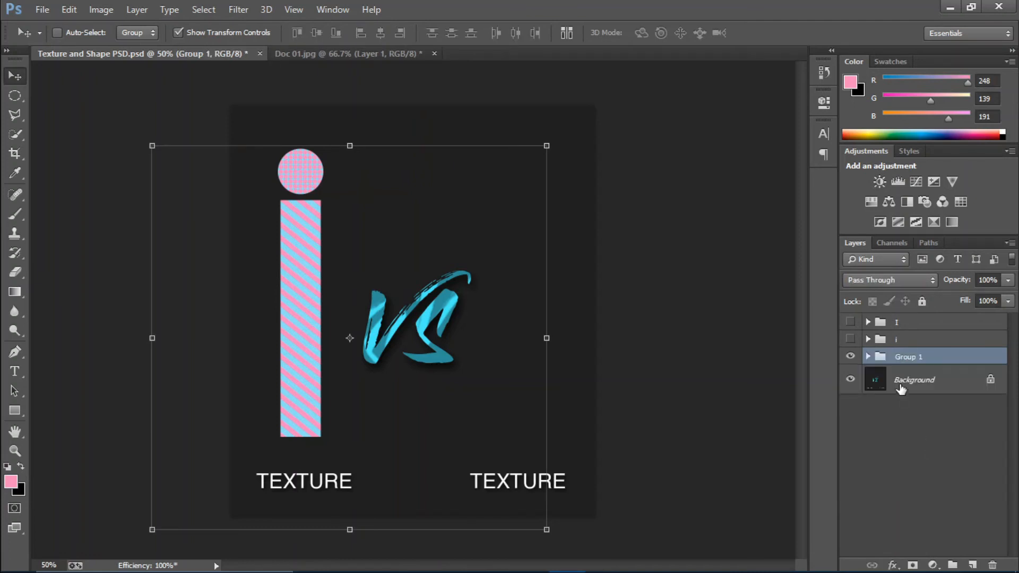
double_click(906, 357)
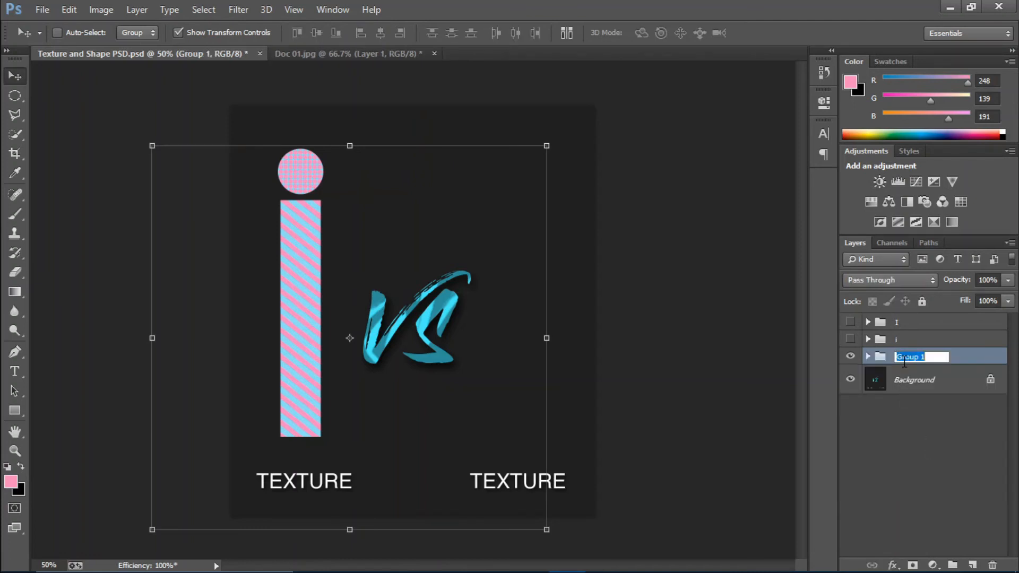
text(i tutorial)
key(Return)
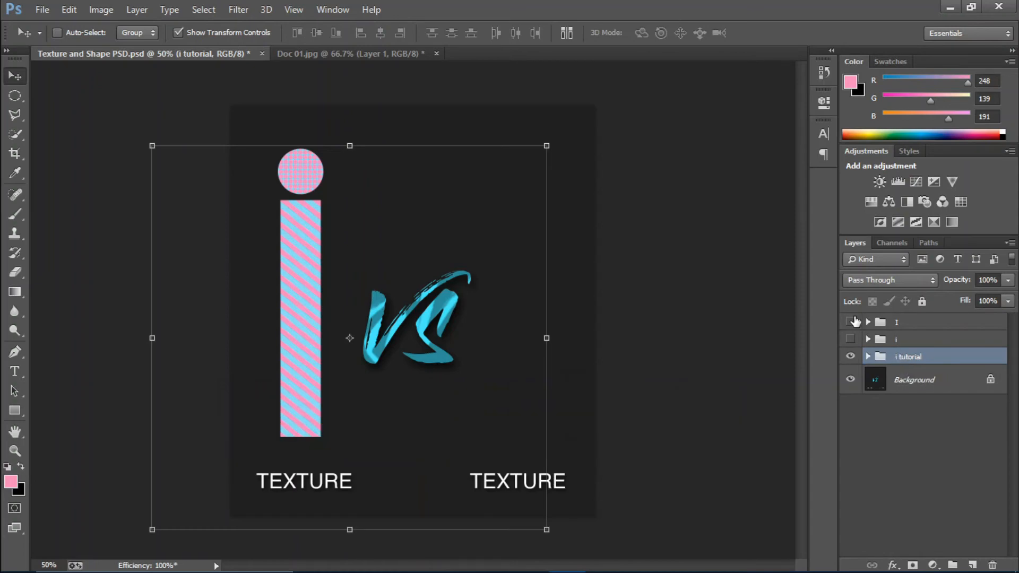
click(850, 323)
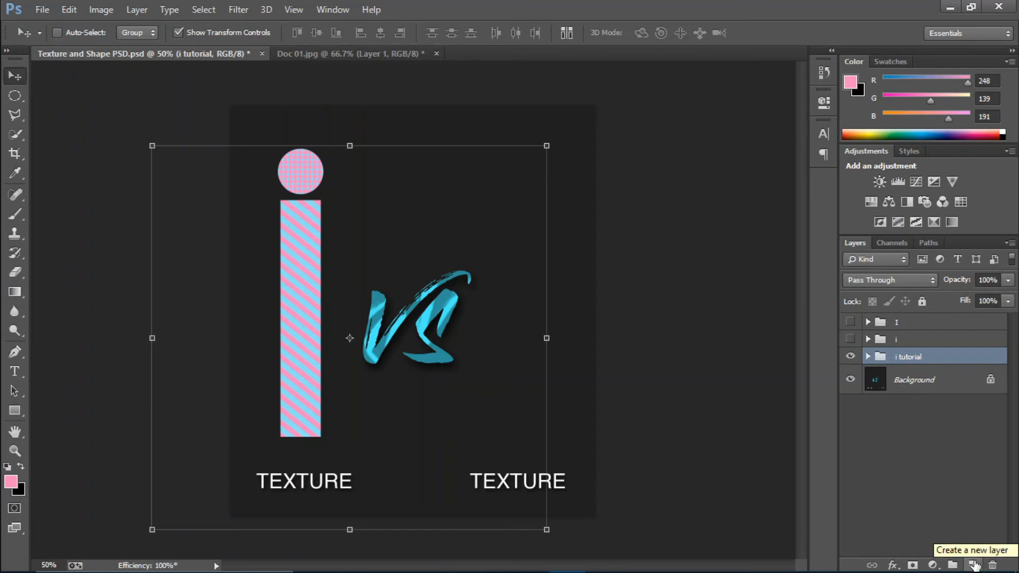
On a new layer, fill a tall rectangle right of the VS with white #ffffff
click(974, 564)
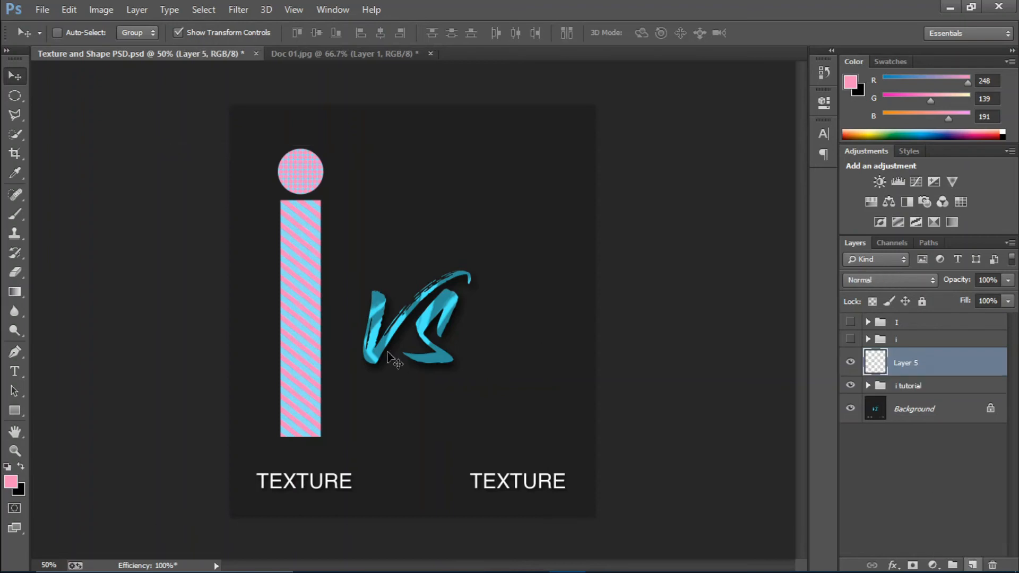
right_click(15, 95)
click(33, 95)
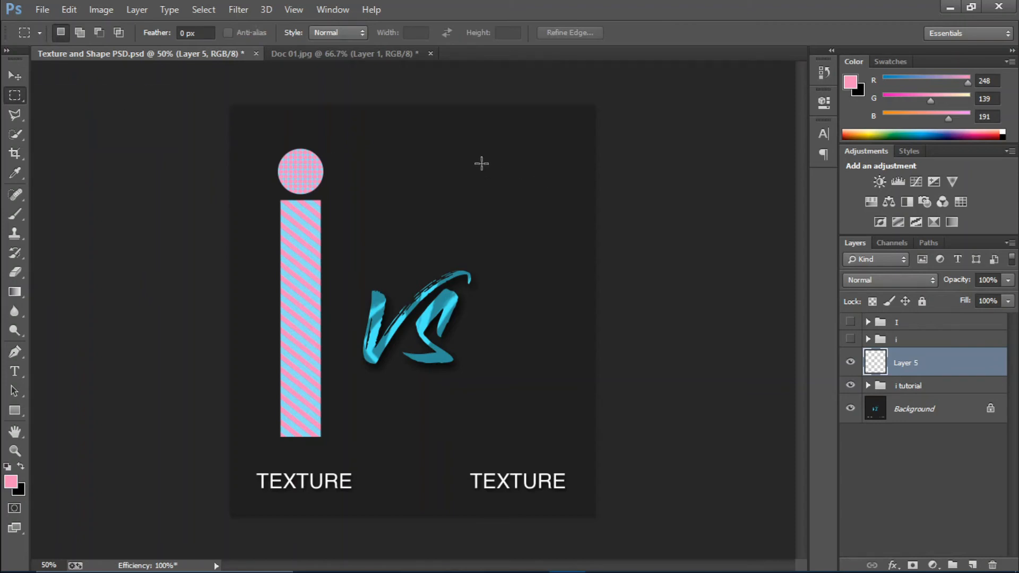
drag(481, 163, 519, 427)
click(12, 482)
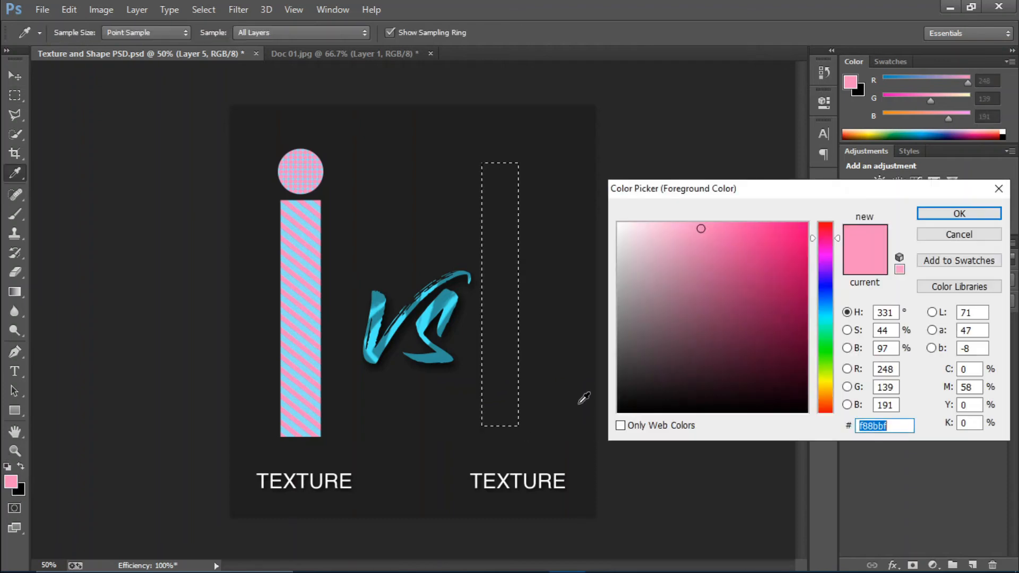
text(ffffff)
click(968, 216)
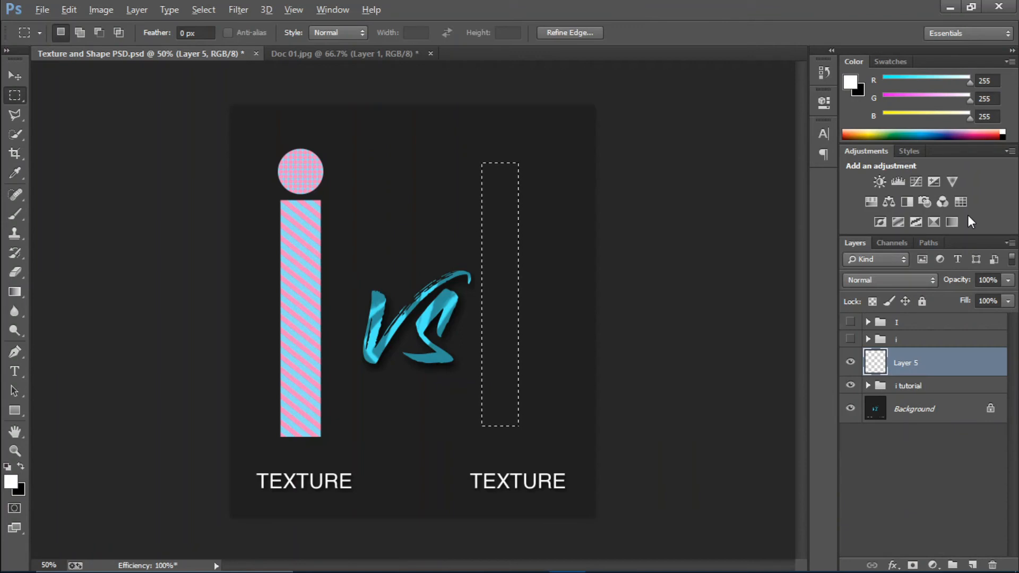
key(alt+BackSpace)
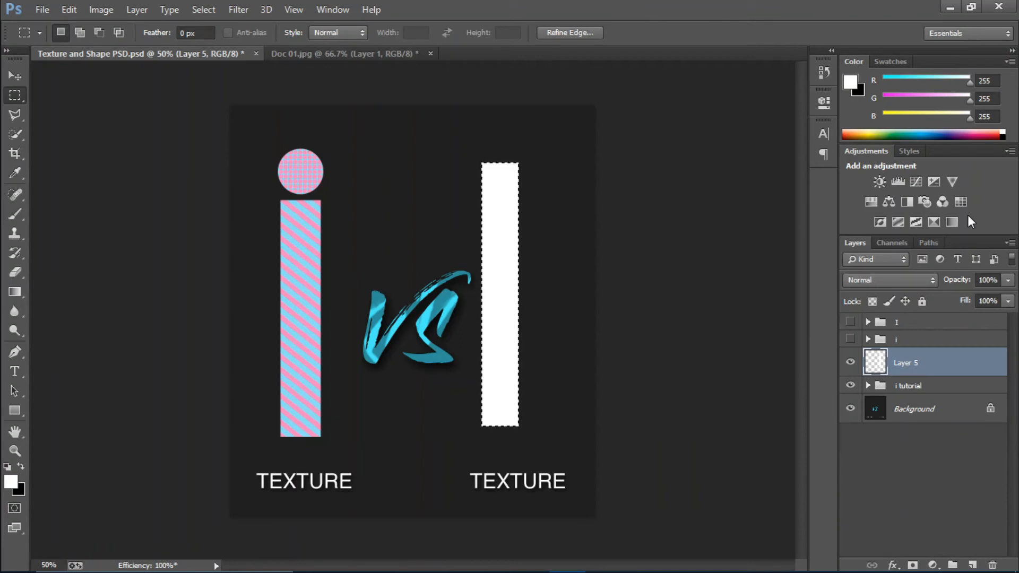
key(ctrl+d)
Nudge the white bar right and down, then add another empty layer
key(v)
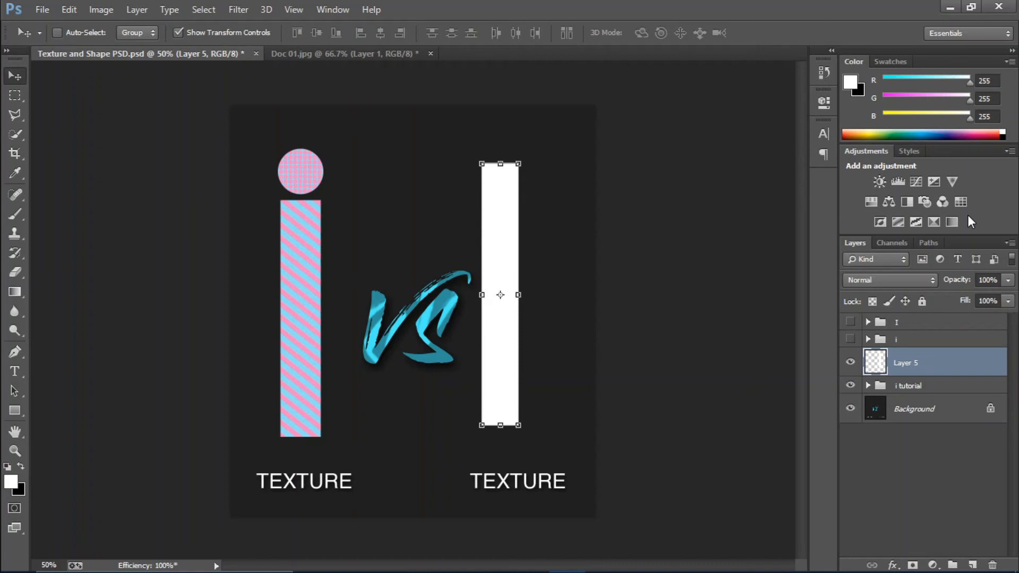
key(shift+Right)
key(shift+Right)
key(shift+Right)
key(shift+Right)
key(shift+Right)
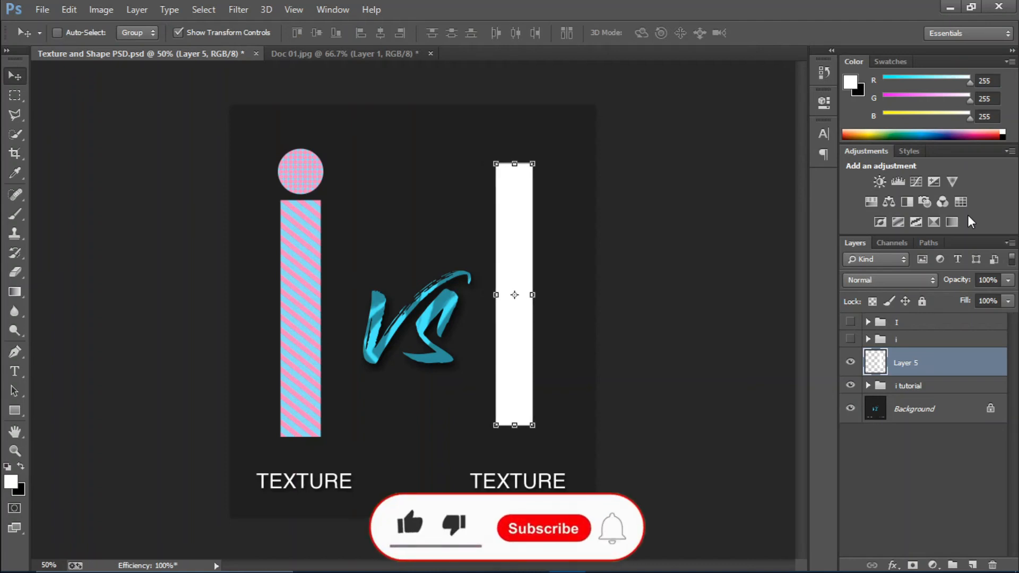
key(shift+Right)
key(shift+Right)
key(shift+Down)
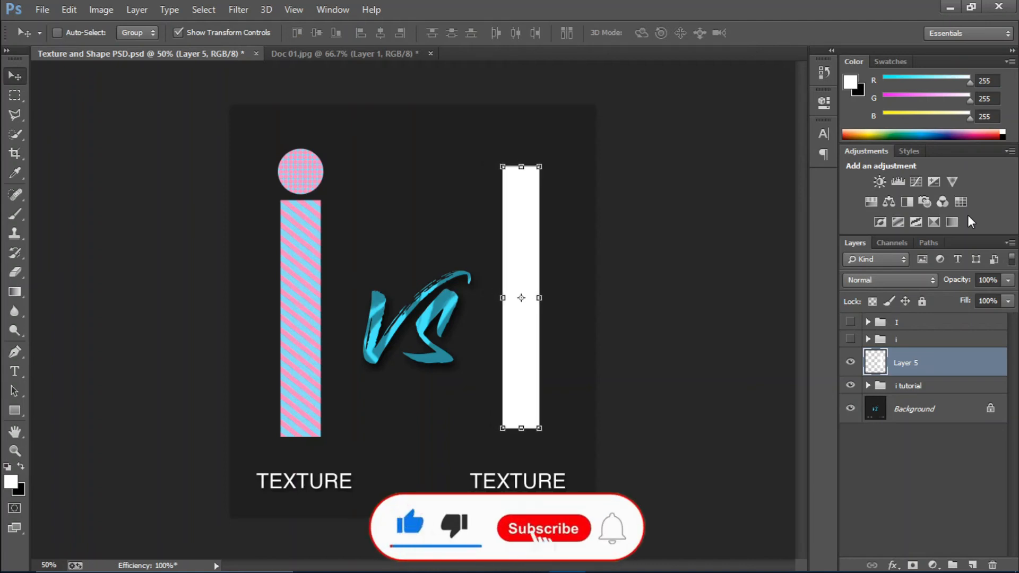
key(shift+Down)
key(shift+Down)
key(shift+Down)
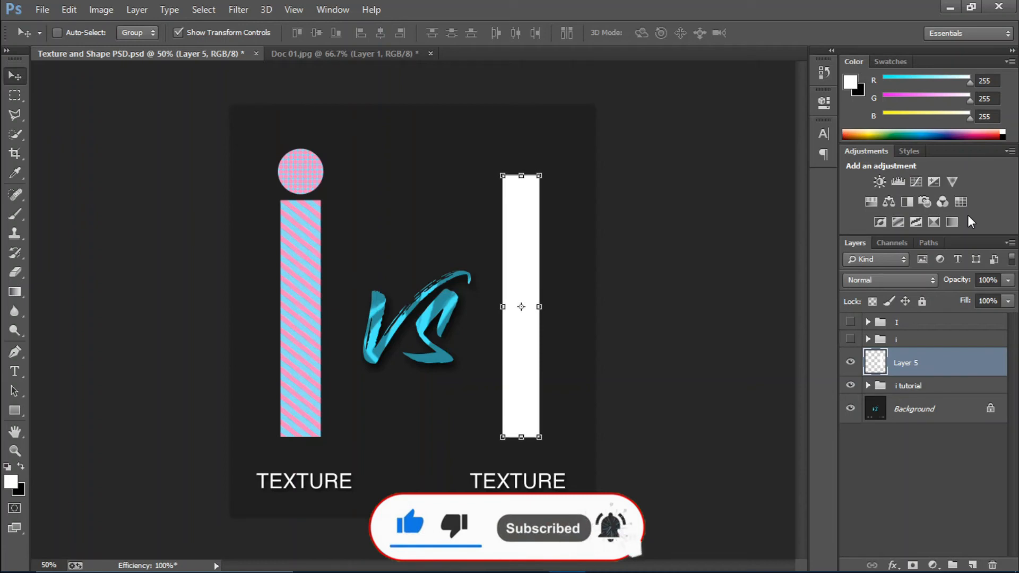
click(972, 565)
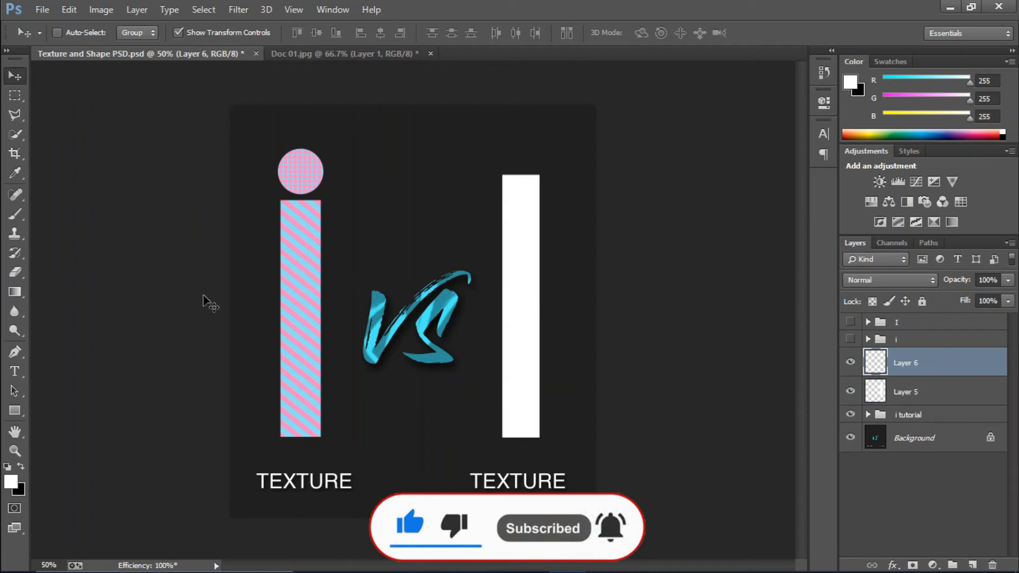
Fill a thin white top bar above the stem and nudge it down onto the stem
click(14, 98)
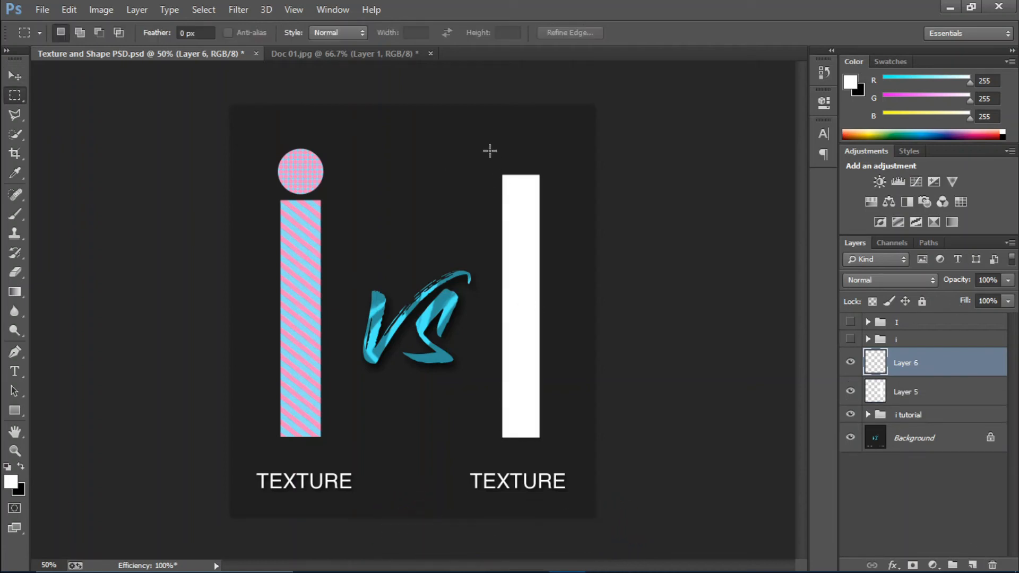
drag(469, 155, 574, 174)
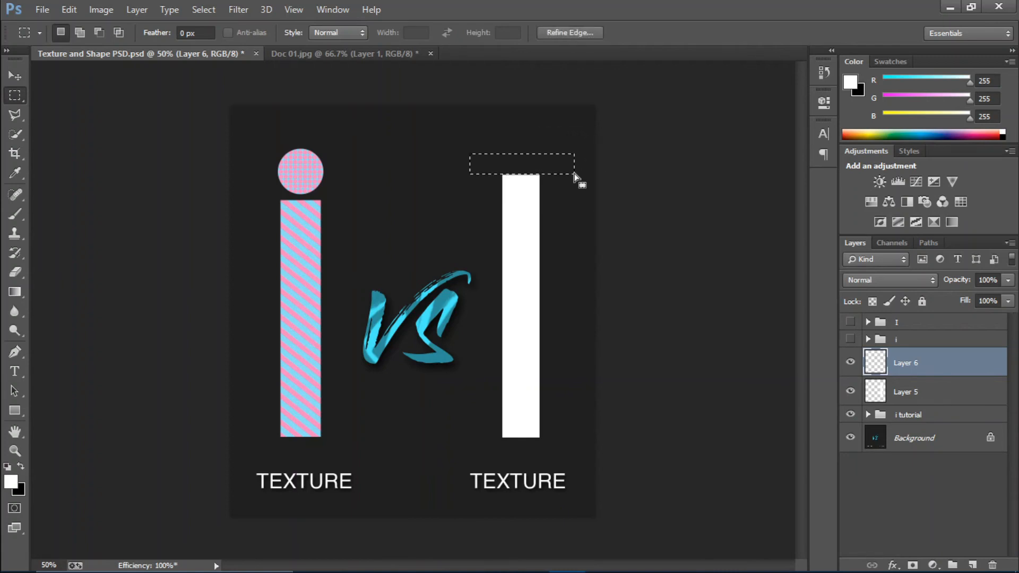
key(alt)
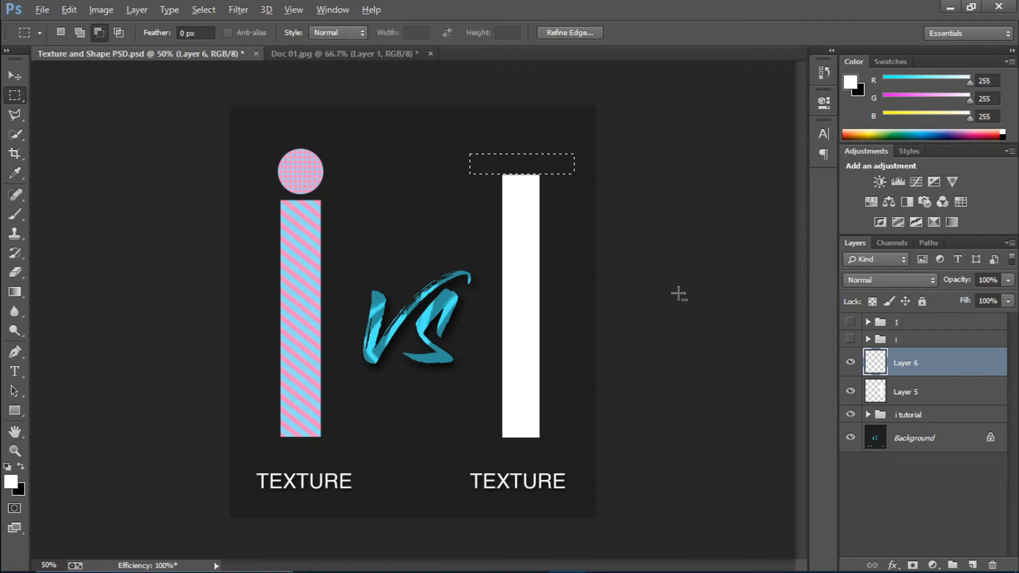
key(alt+BackSpace)
key(ctrl+d)
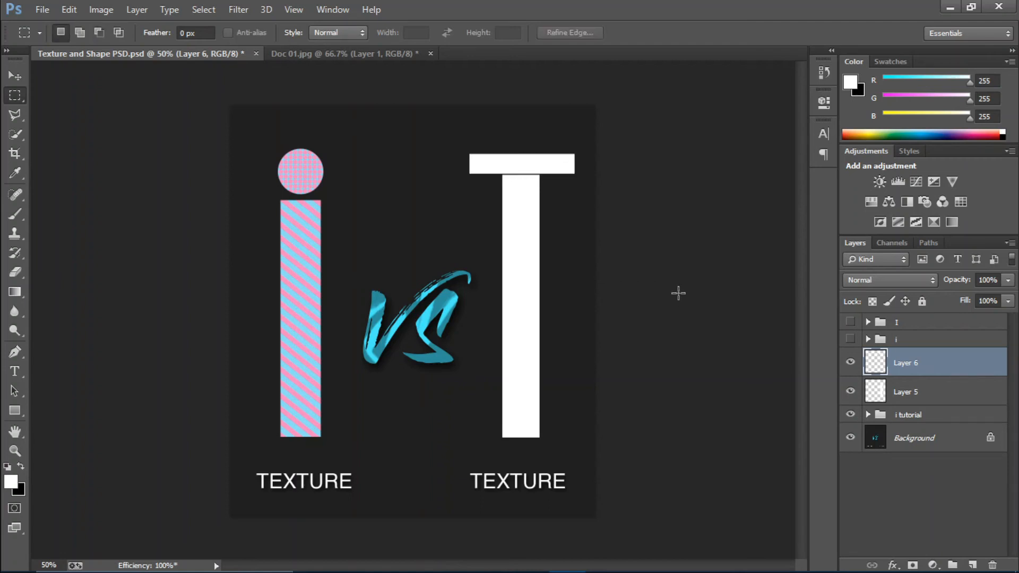
key(v)
key(Down)
key(Down)
key(Down)
key(Down)
key(Down)
key(Down)
key(Down)
key(Down)
key(Down)
key(Down)
key(Down)
key(Down)
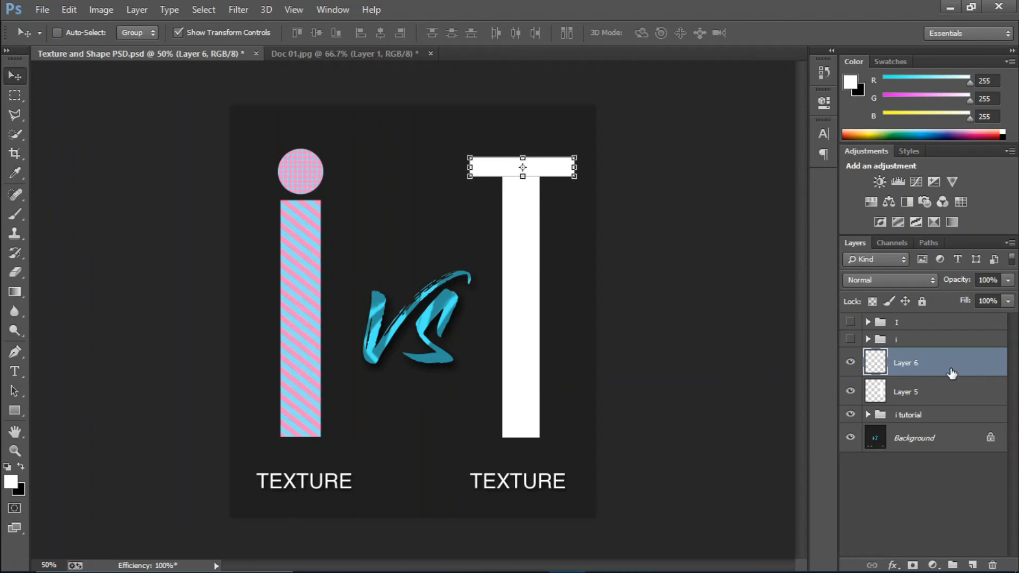
Duplicate the bar to the stem's base and group the stem and both bars as 'I'
key(ctrl+j)
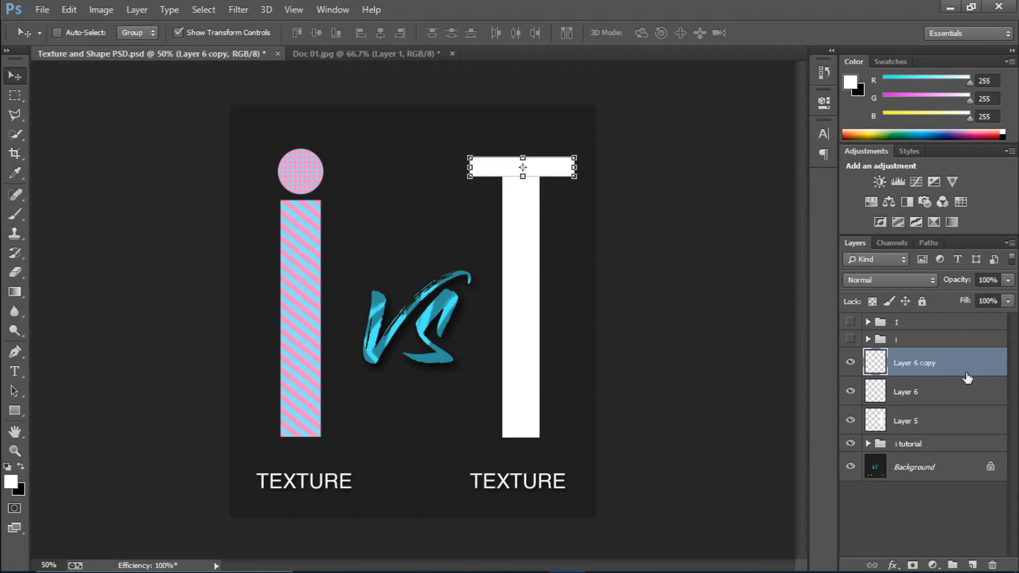
drag(544, 165, 549, 426)
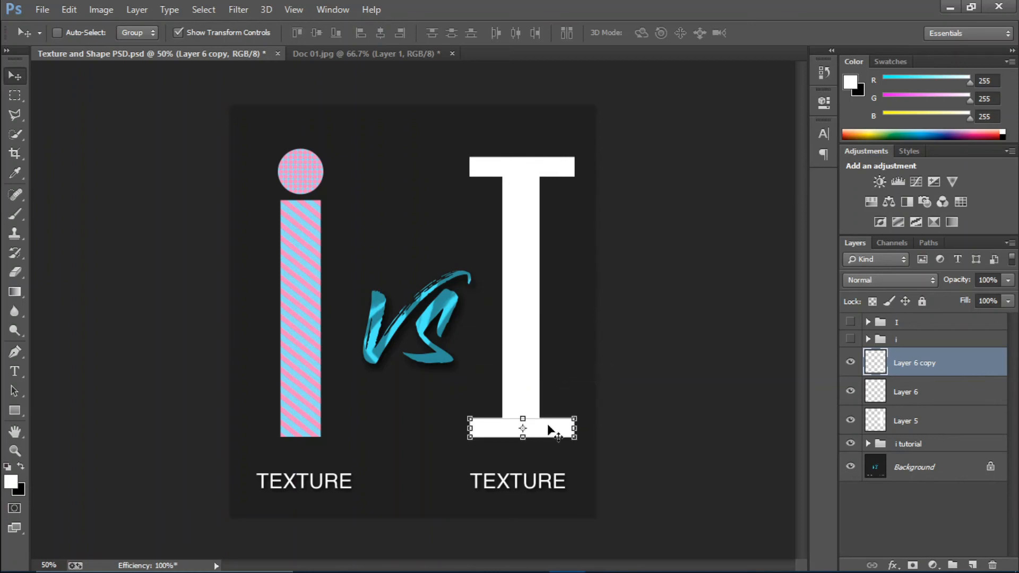
shift+click(947, 423)
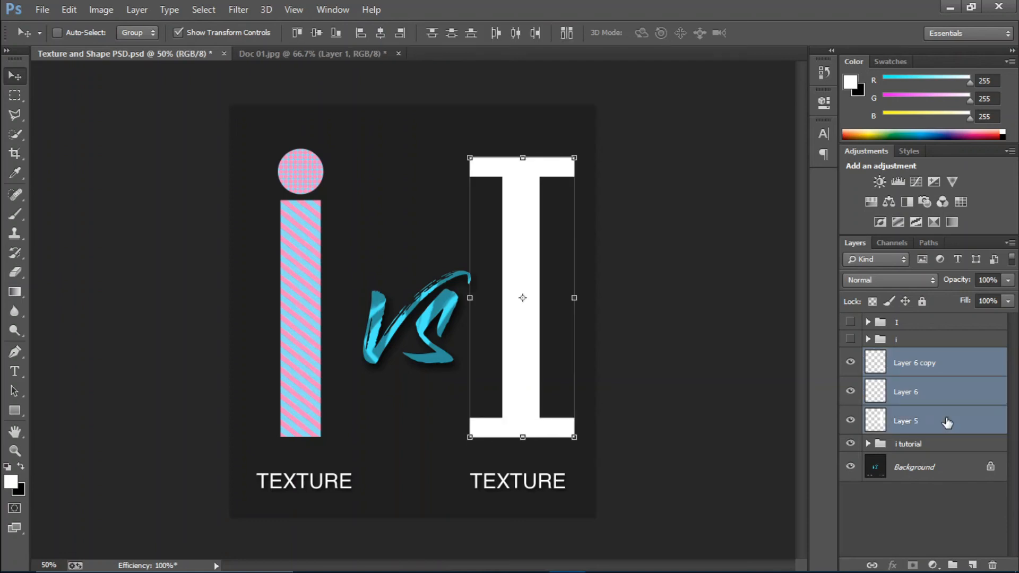
key(ctrl+g)
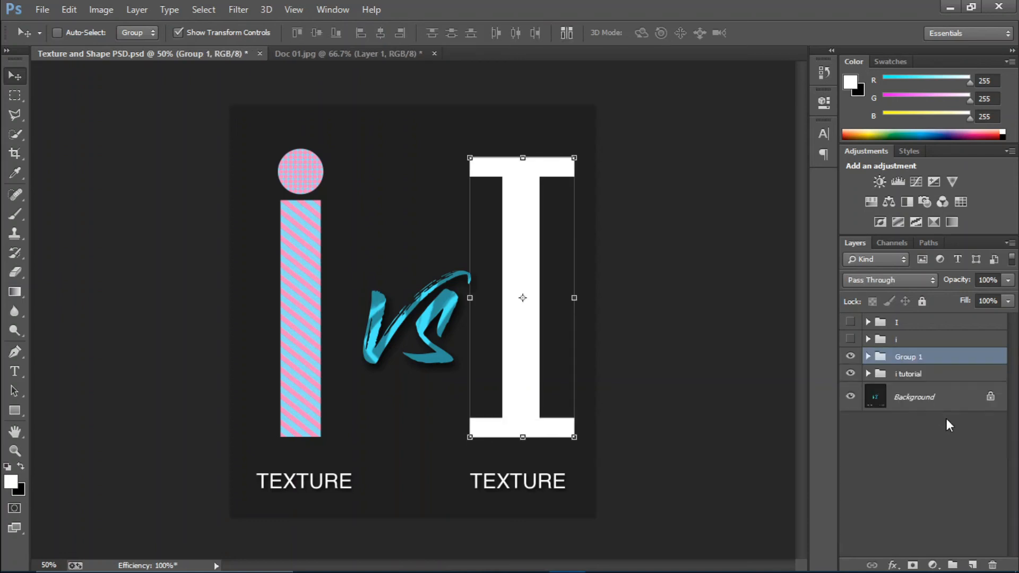
double_click(915, 356)
text(I)
key(Return)
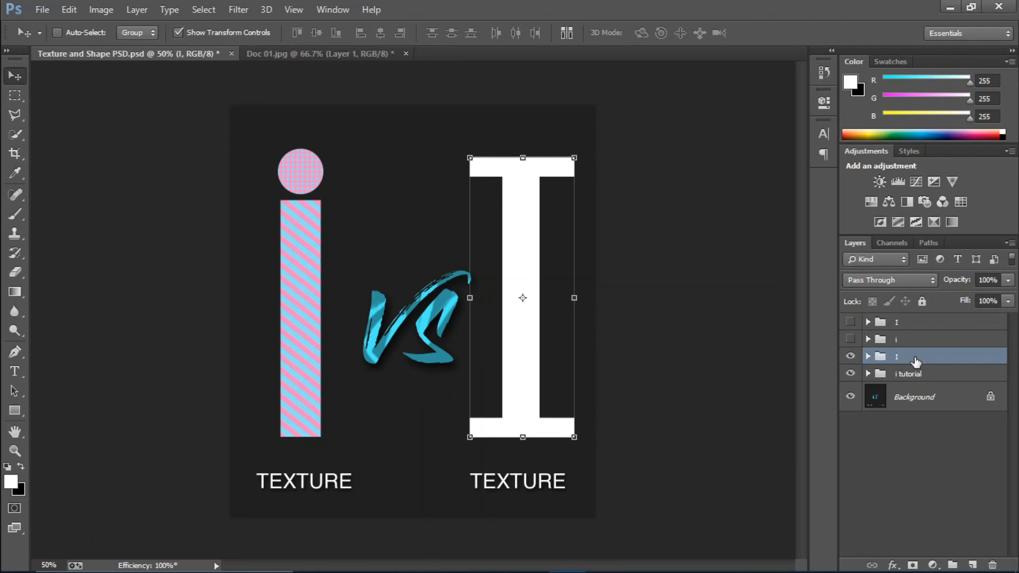
Place the pink marble photo into the poster with Place Embedded
click(41, 7)
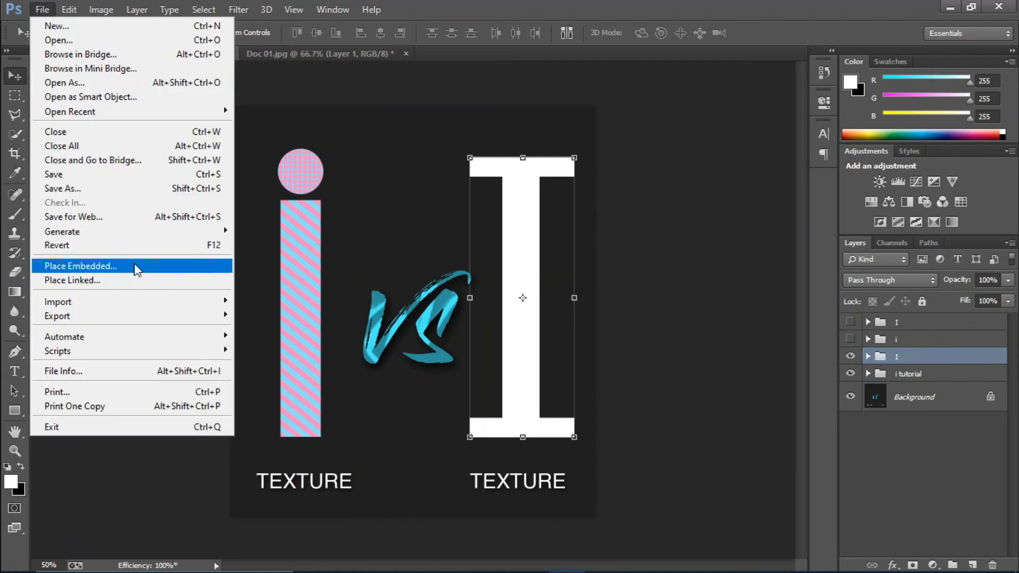
click(81, 265)
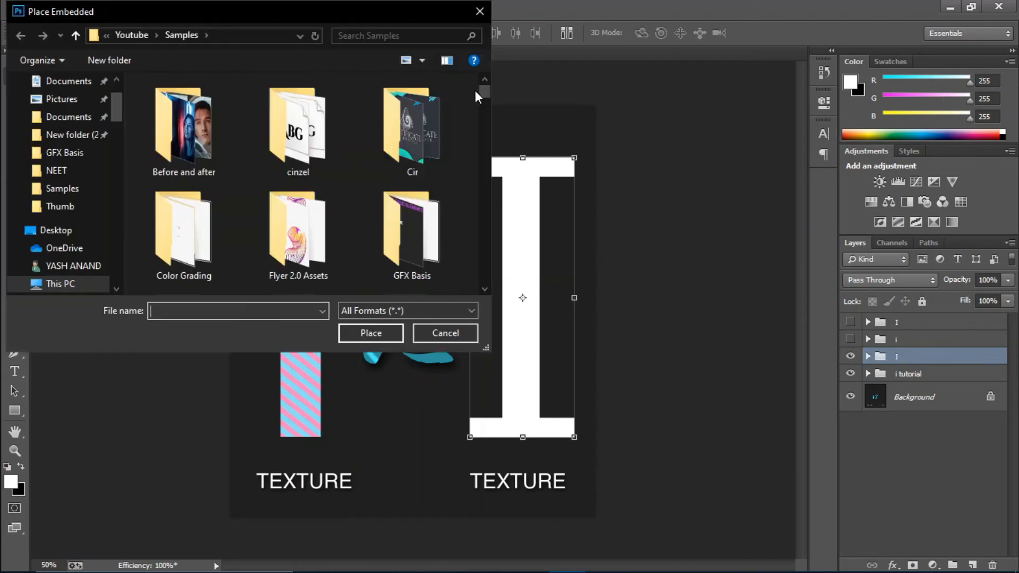
drag(487, 98, 488, 224)
click(273, 197)
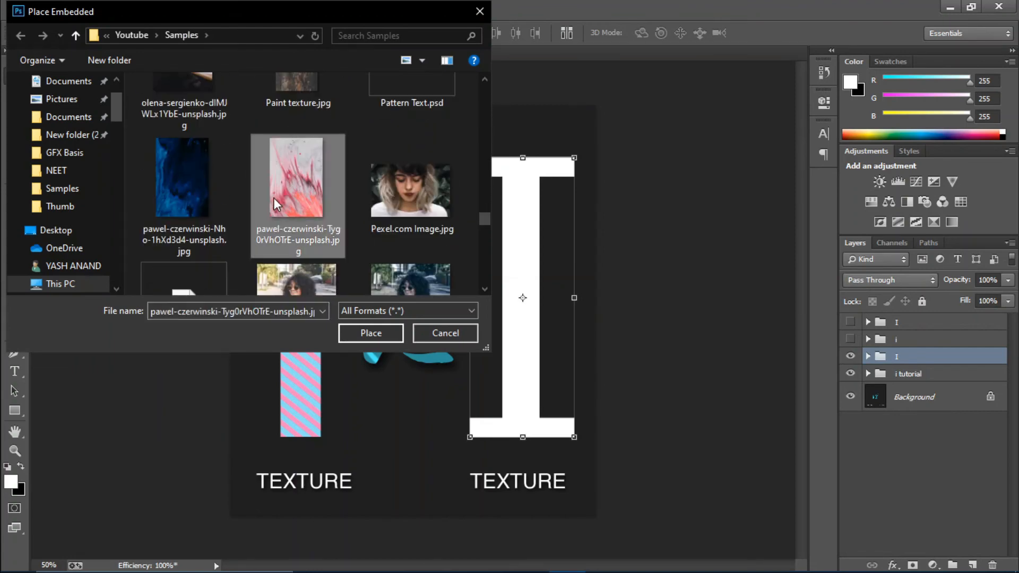
double_click(273, 203)
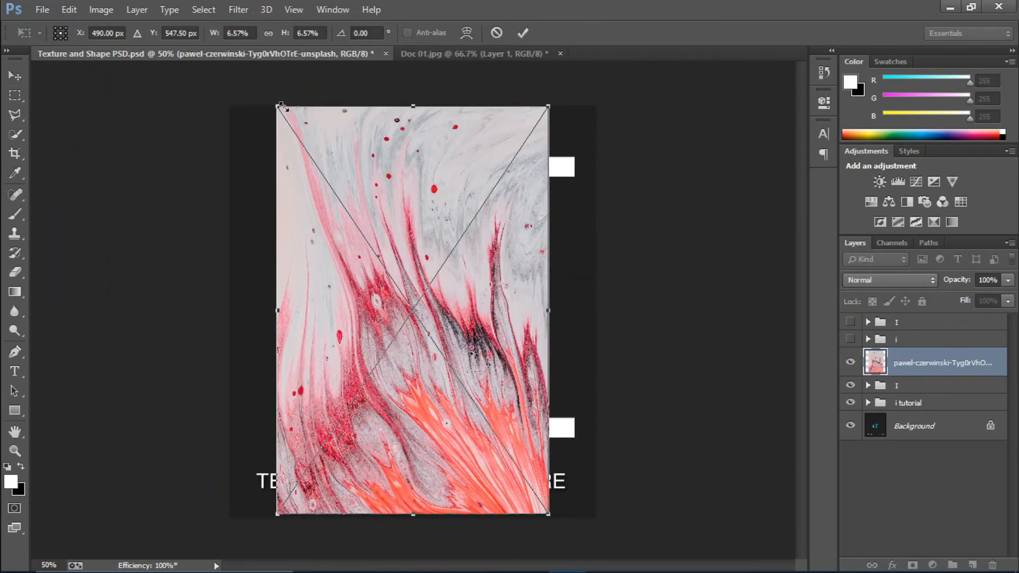
Scale and move the marble photo so it covers the whole white capital I
drag(279, 106, 440, 210)
drag(463, 276, 520, 173)
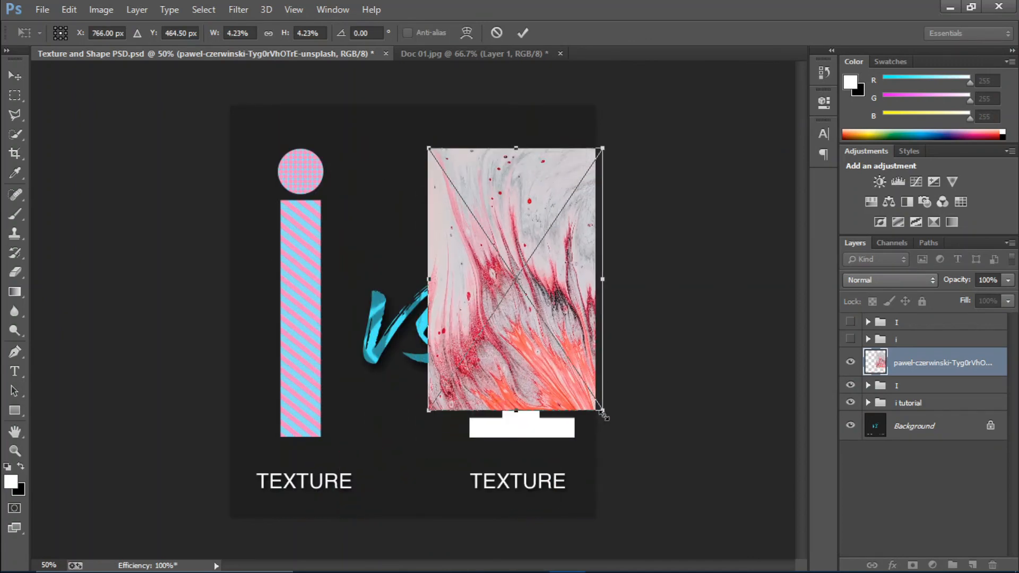
drag(603, 413, 623, 440)
drag(539, 356, 524, 356)
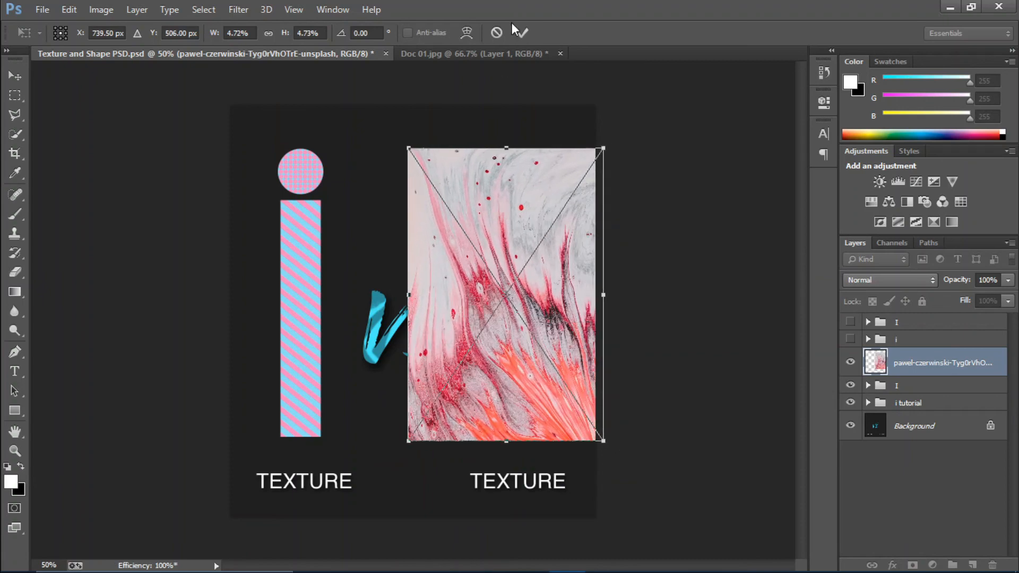
click(522, 34)
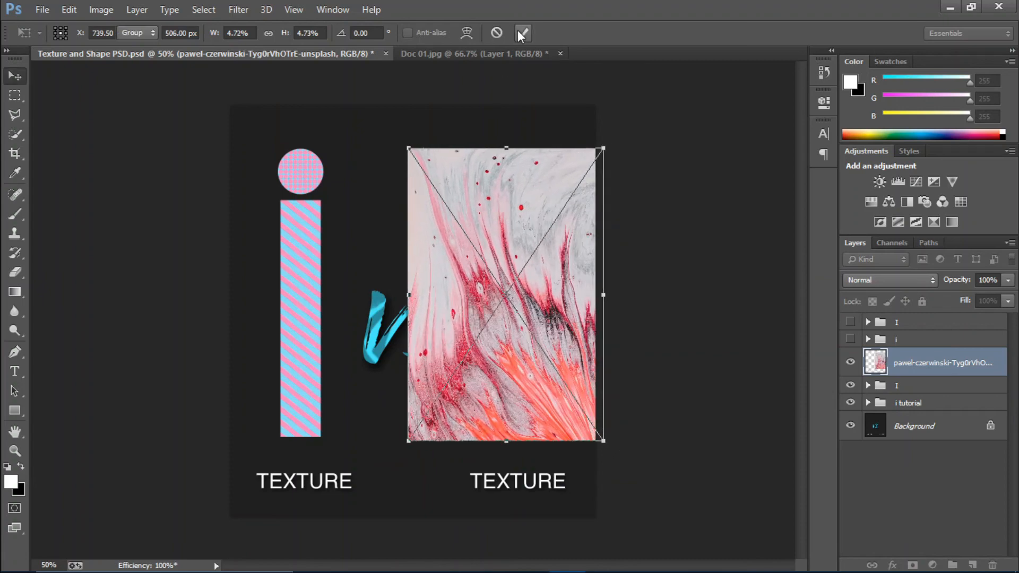
Make the marble photo a clipping mask on the I group
right_click(969, 363)
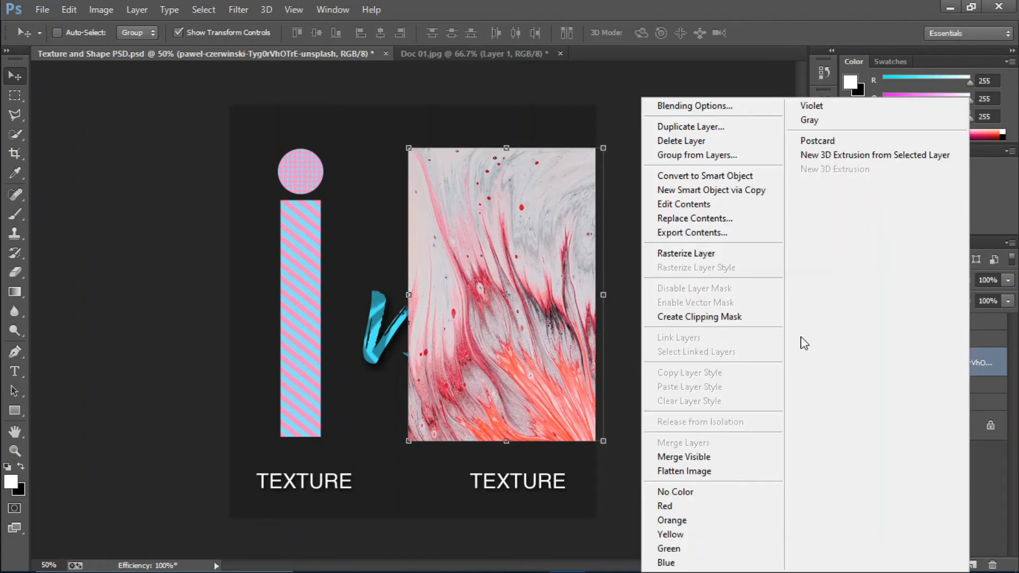
click(750, 317)
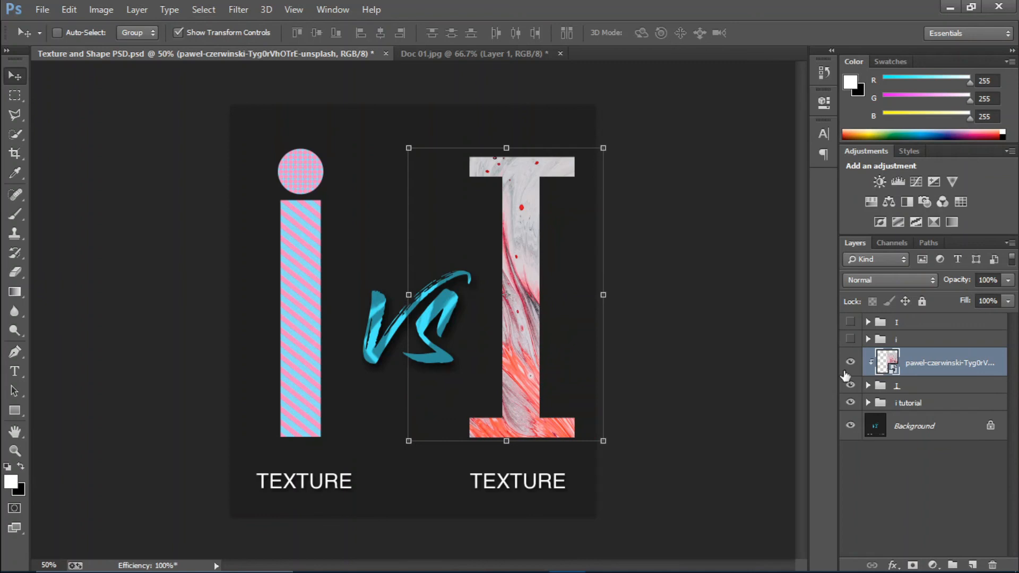
click(944, 490)
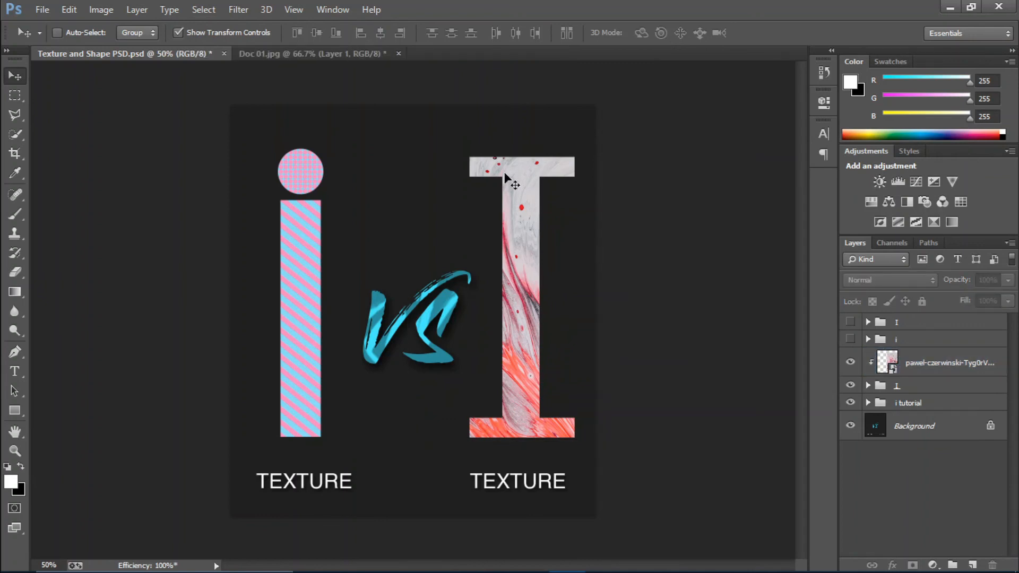
Group the marble photo with the I group and name the group 'I Tutorial'
click(913, 386)
shift+click(914, 375)
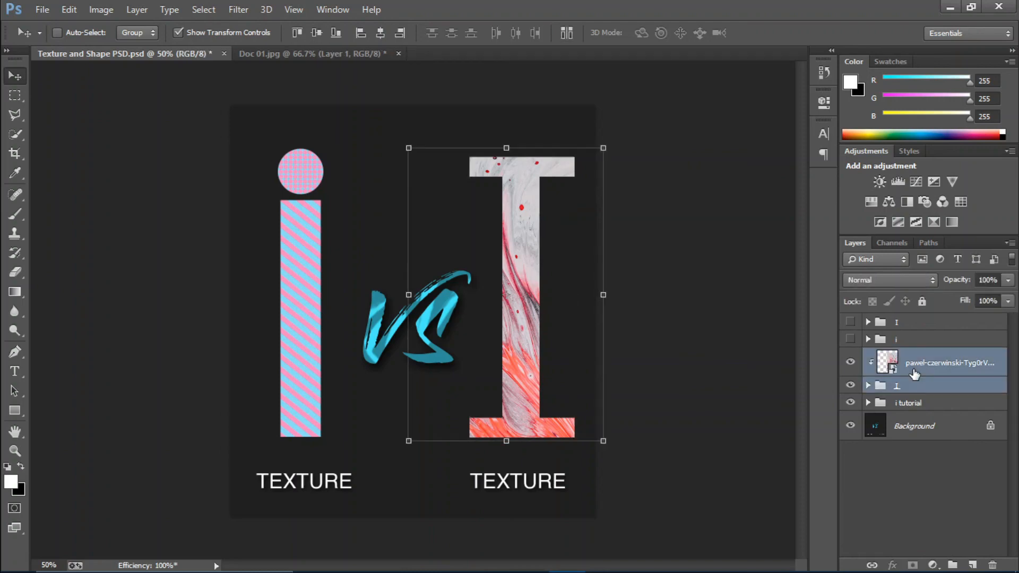
key(ctrl+g)
double_click(903, 358)
text(I)
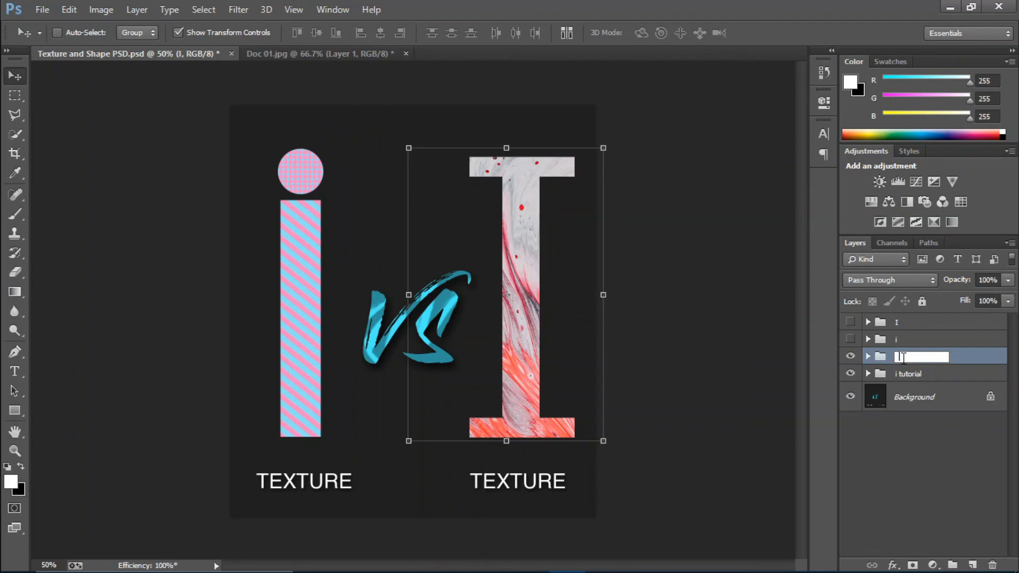
text( Tutorial)
key(Return)
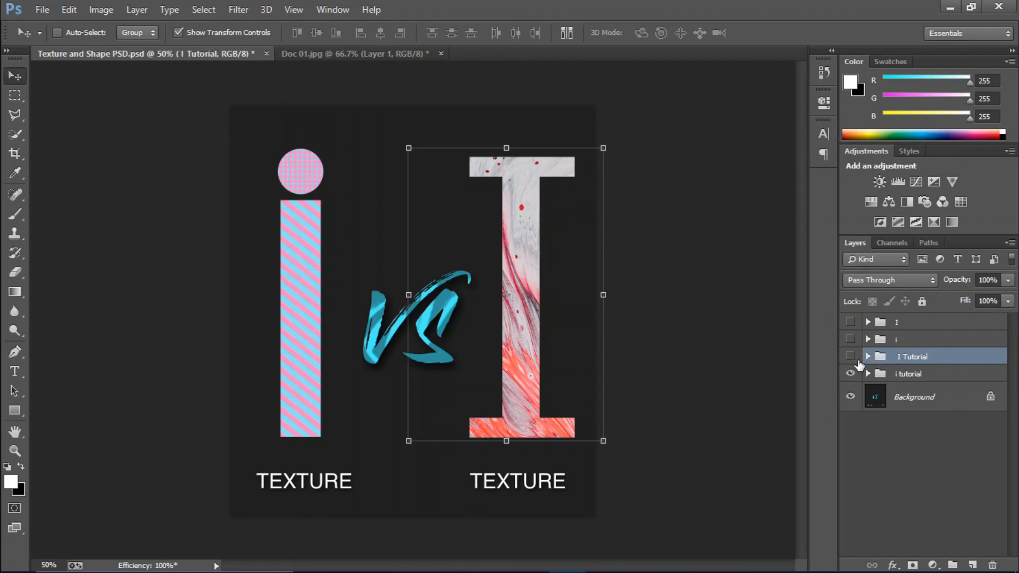